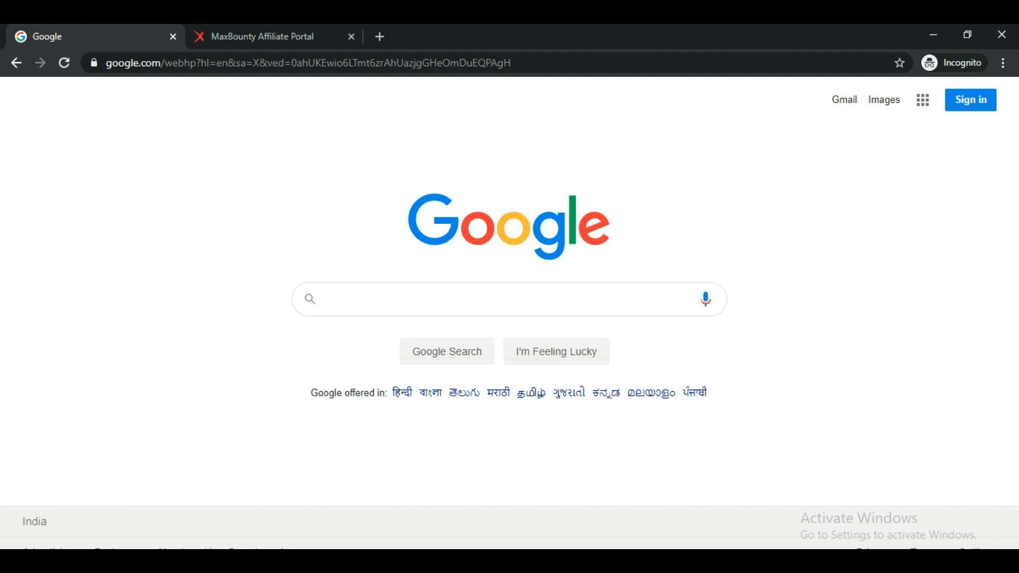
# Step: Look at the InboxDollars - US campaign on the MaxBounty page and highlight its name
pyautogui.click(282, 28)
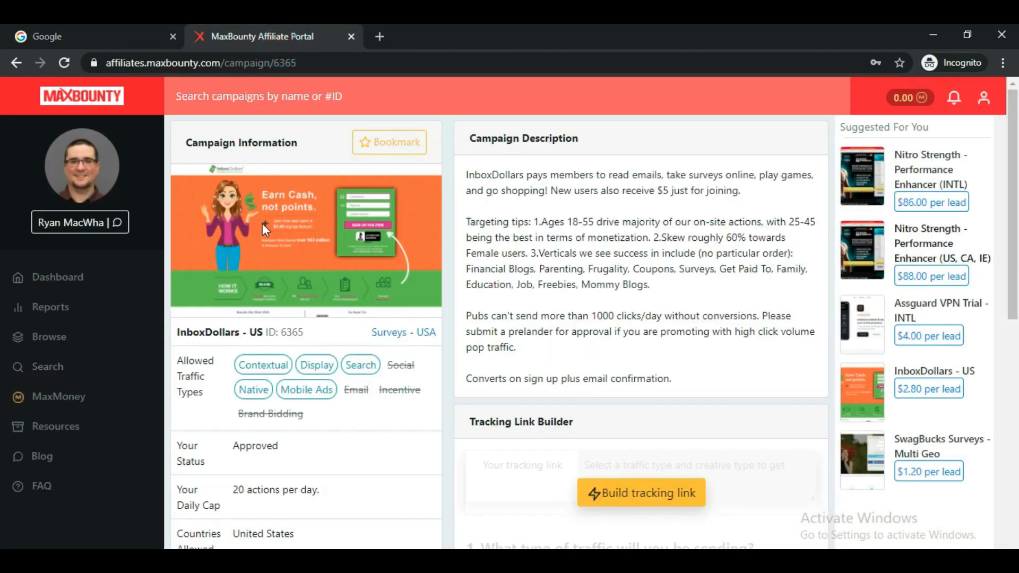
pyautogui.moveTo(269, 335); pyautogui.dragTo(176, 334)
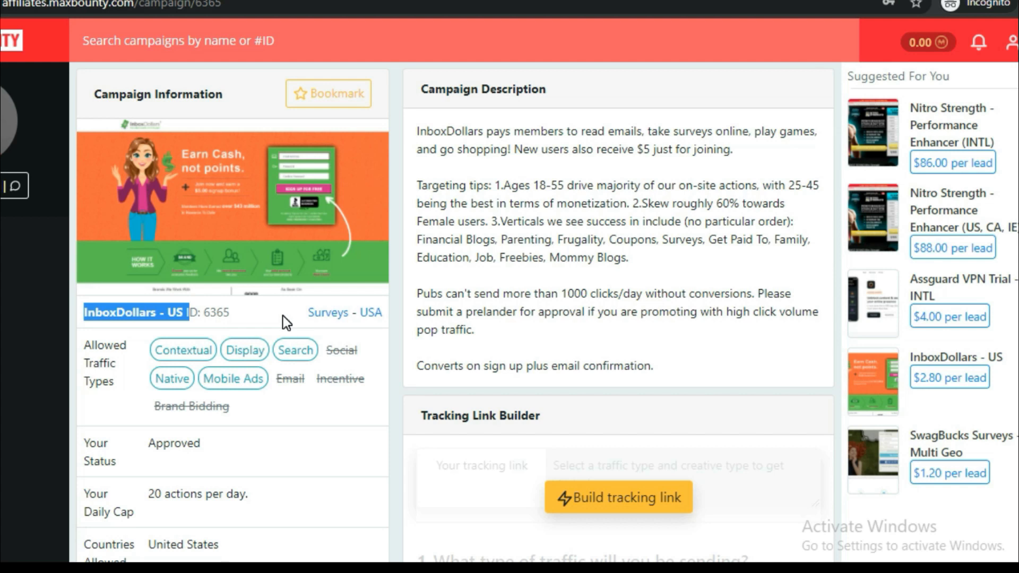
pyautogui.click(283, 315)
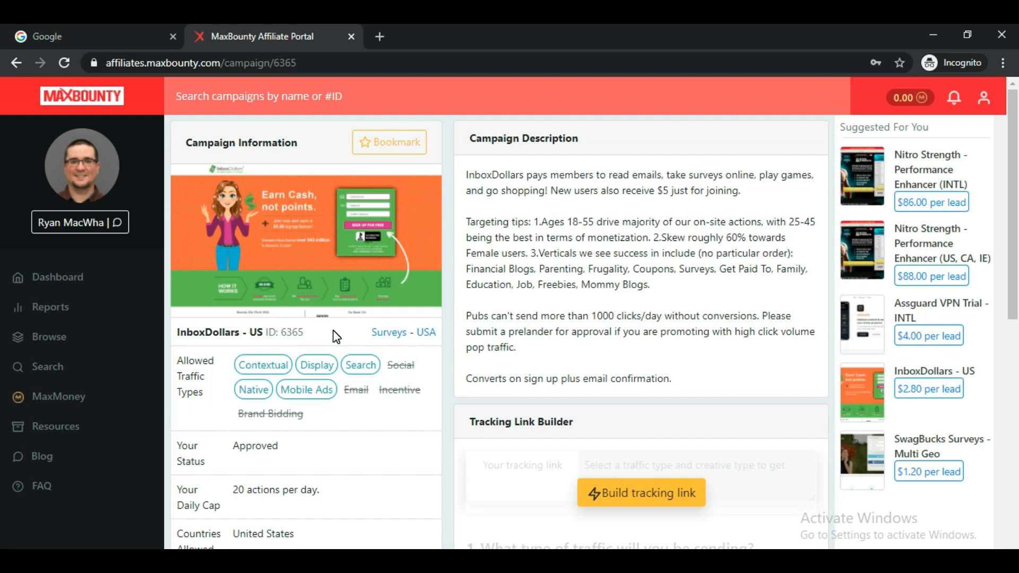
# Step: Switch to Notepad and write the seed keywords "paid survey, paid online survey, legitimate paid survey"
pyautogui.hotkey('alt', 'Tab')
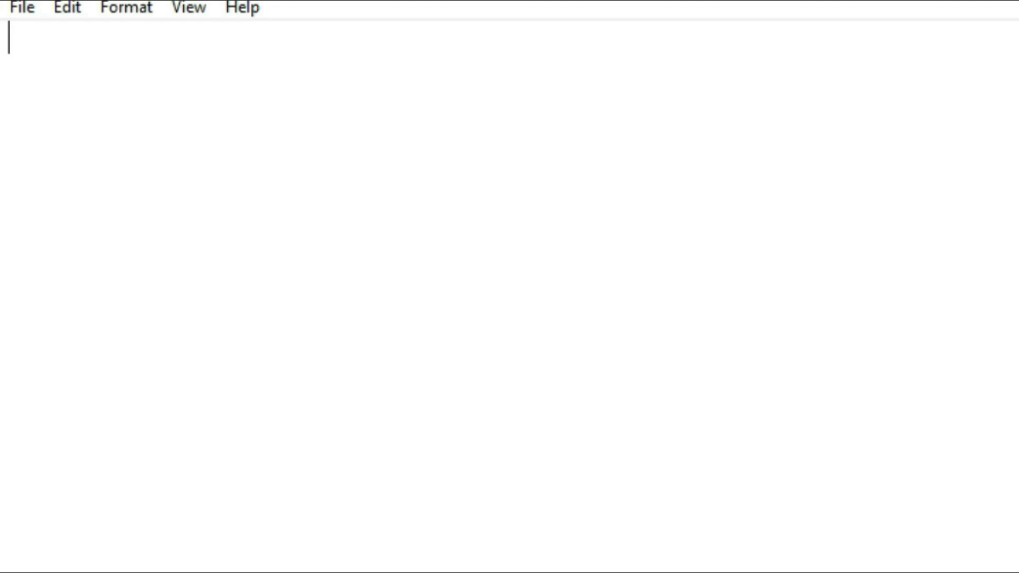
pyautogui.write('paid survey, paid online survey, legitim')
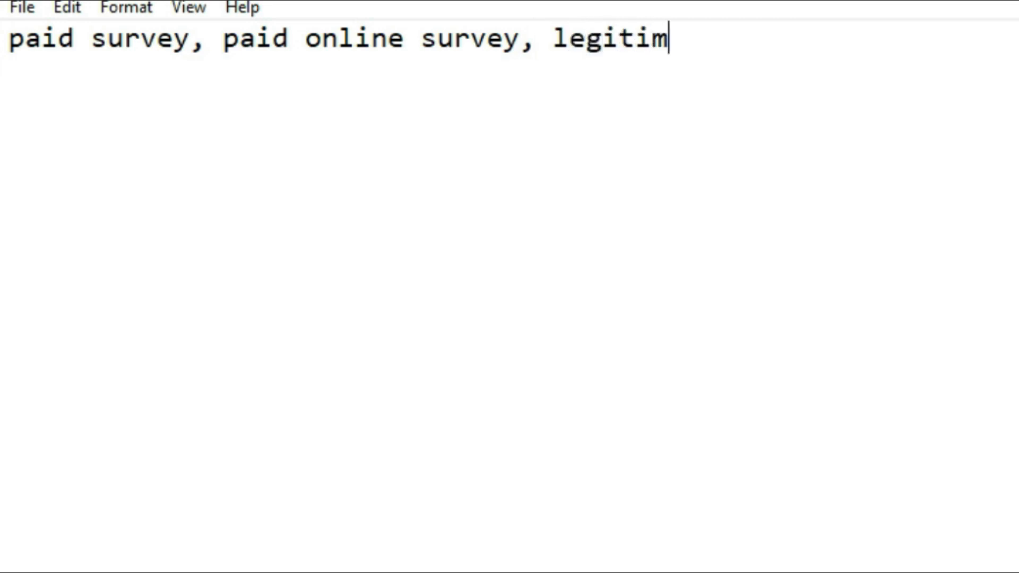
pyautogui.write('ate paid survey')
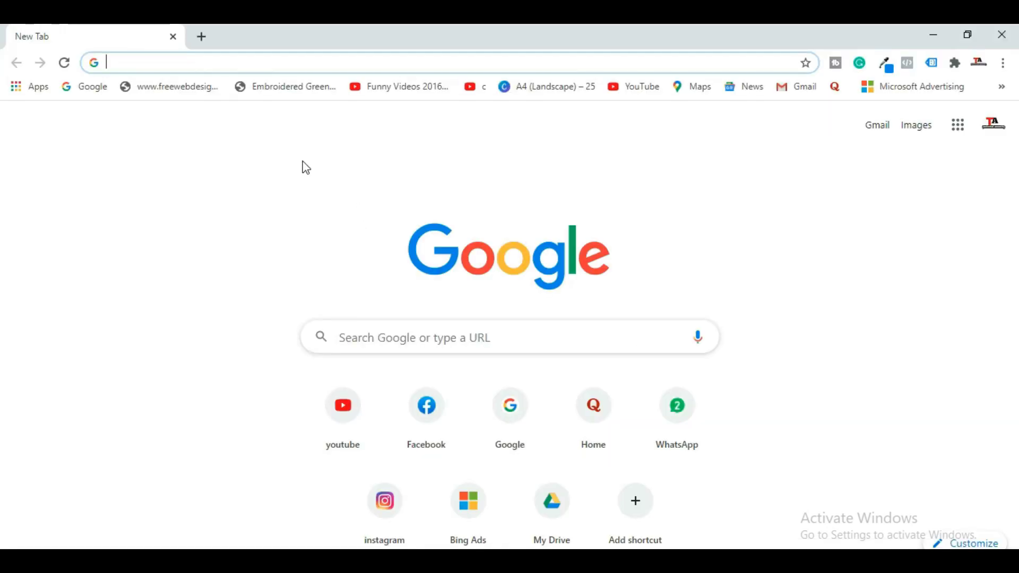
# Step: Search Google for "google keyword planner" and open the Keyword Planner - Google Ads result in a new tab
pyautogui.write('google keyword planner')
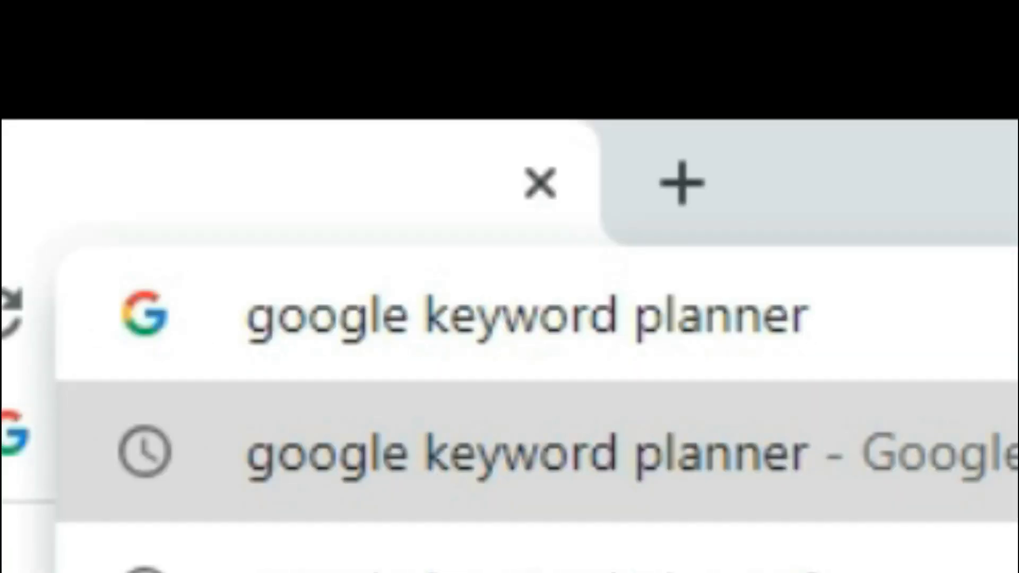
pyautogui.press('Return')
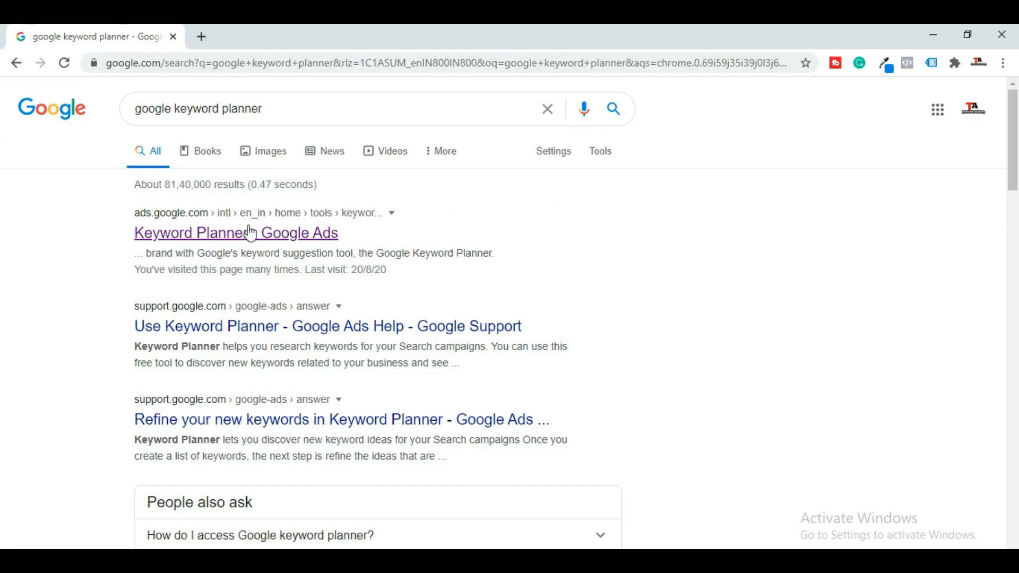
pyautogui.rightClick(240, 237)
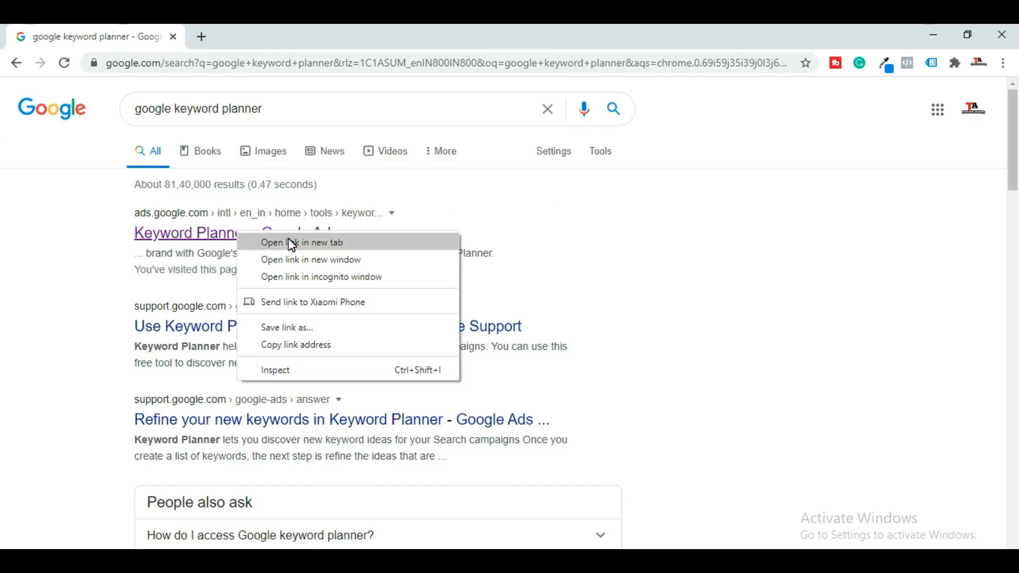
pyautogui.click(292, 243)
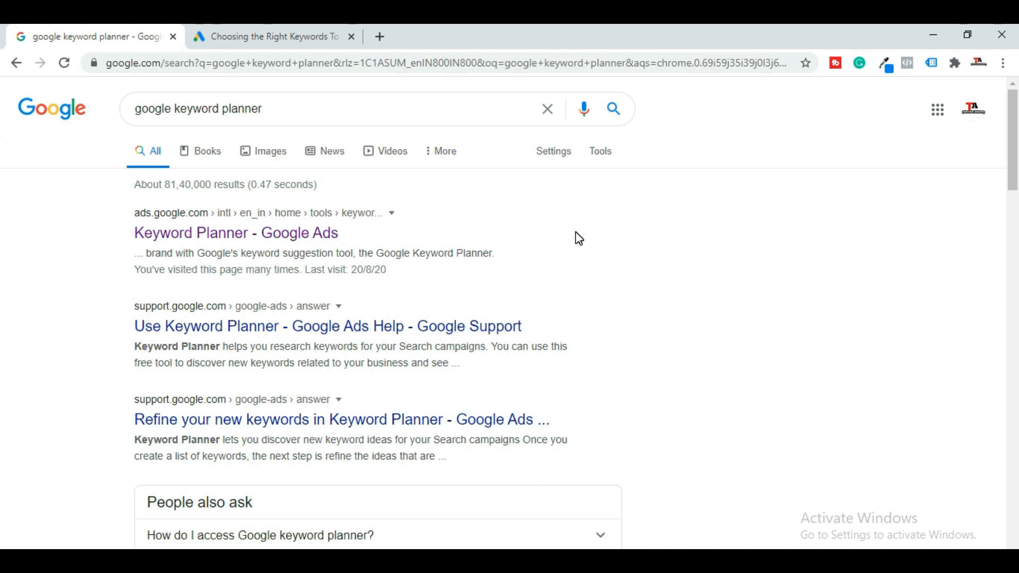
# Step: Go to Keyword Planner from the Google Ads page and open Discover new keywords
pyautogui.click(316, 35)
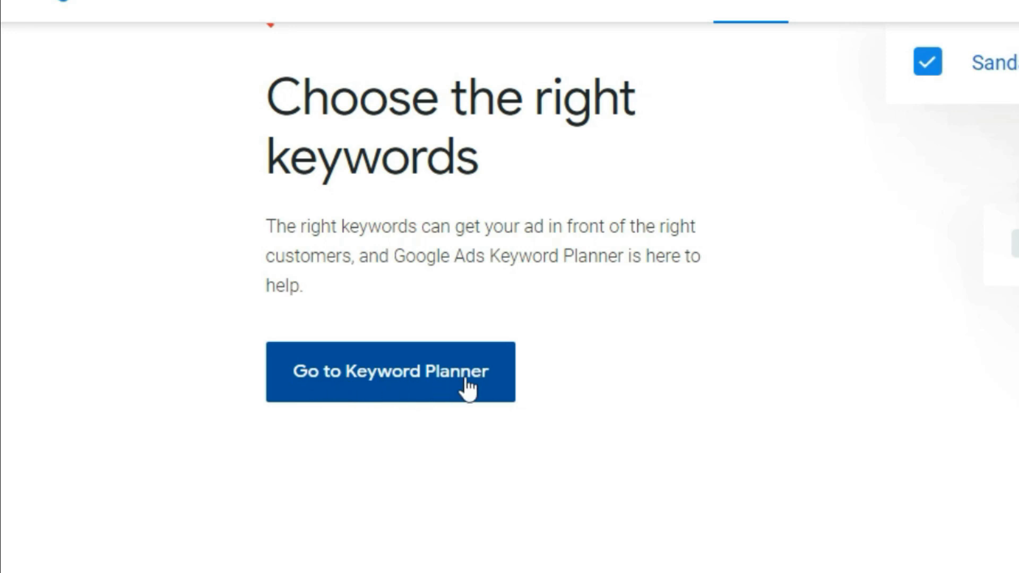
pyautogui.click(352, 386)
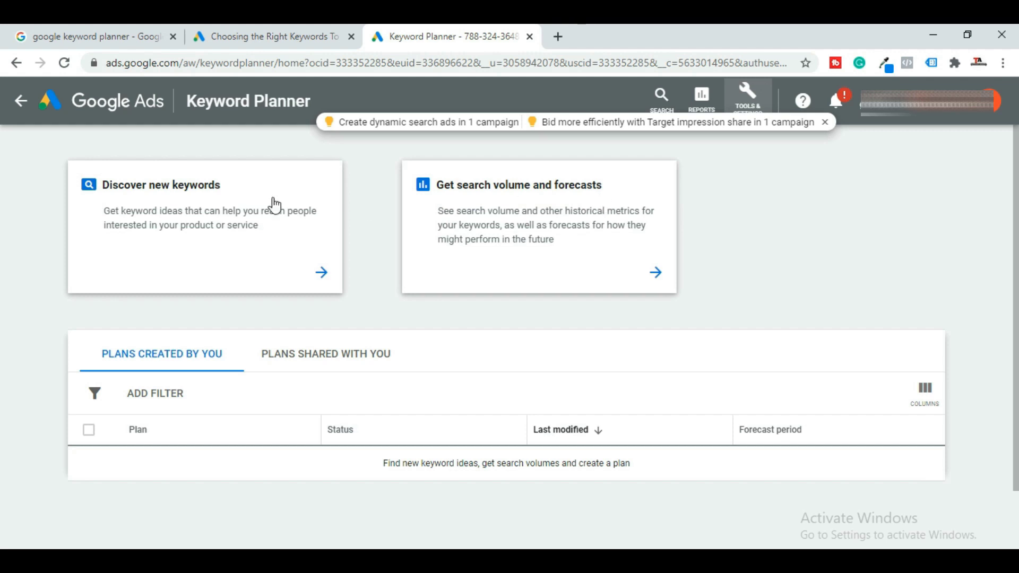
pyautogui.click(321, 276)
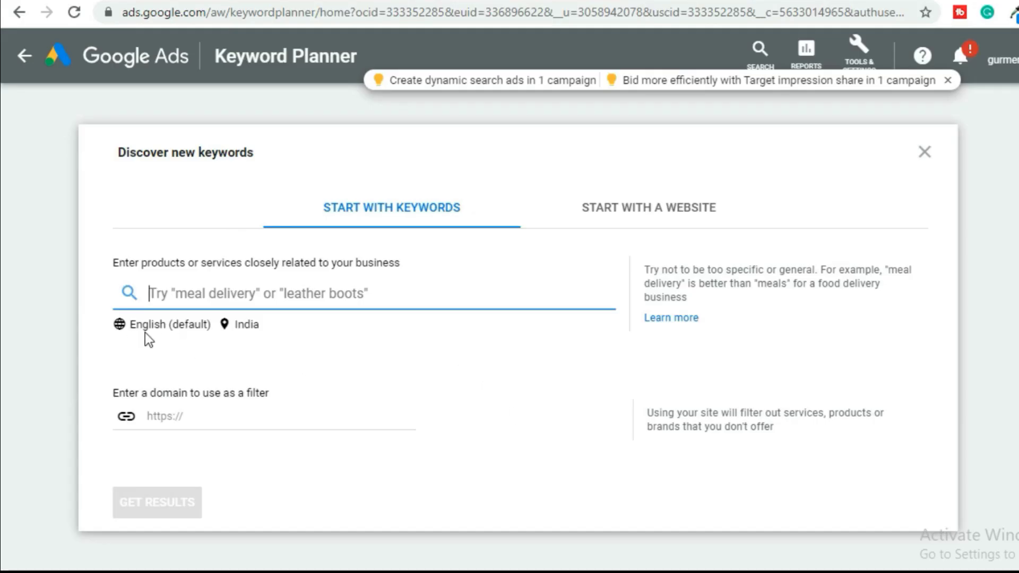
# Step: Replace the targeted location India with the country United States and save the location setting
pyautogui.click(257, 328)
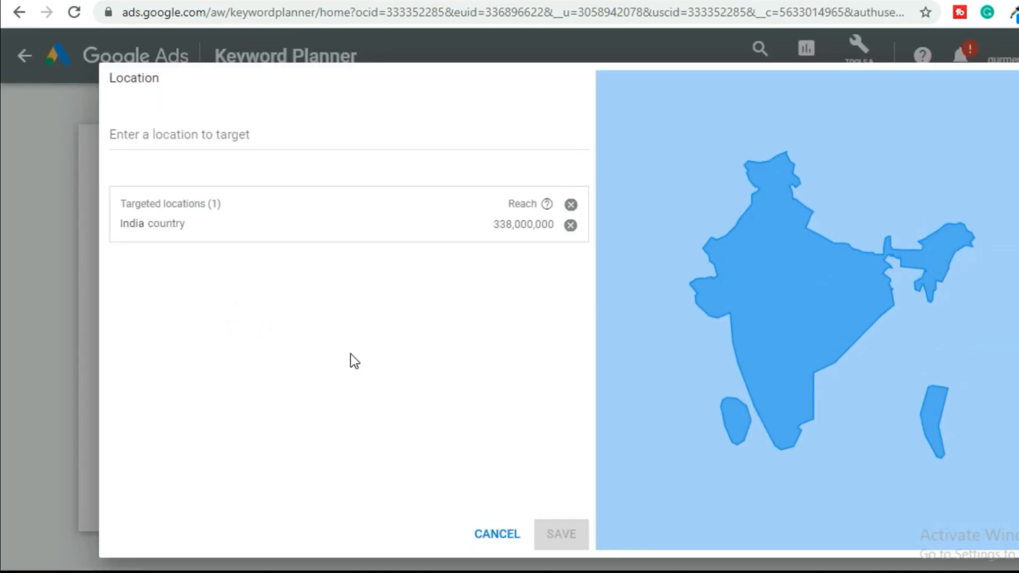
pyautogui.click(571, 225)
pyautogui.click(354, 132)
pyautogui.write('uni')
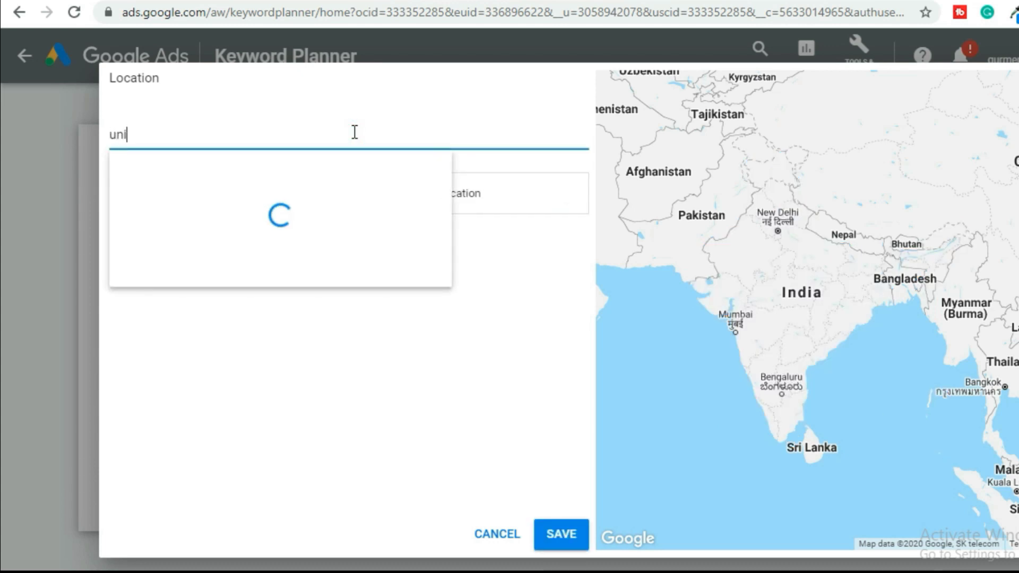
pyautogui.write('ted sates')
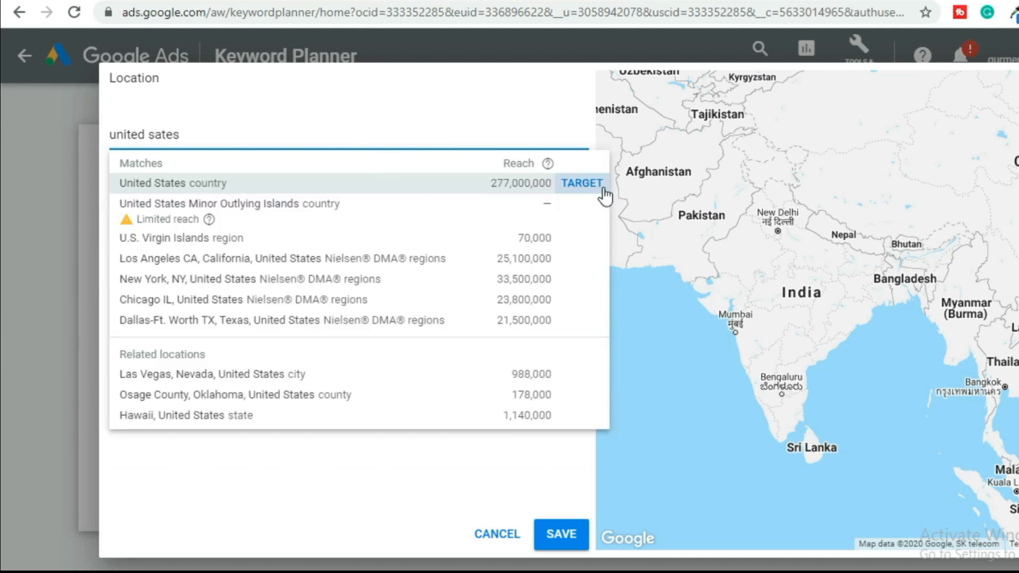
pyautogui.click(582, 187)
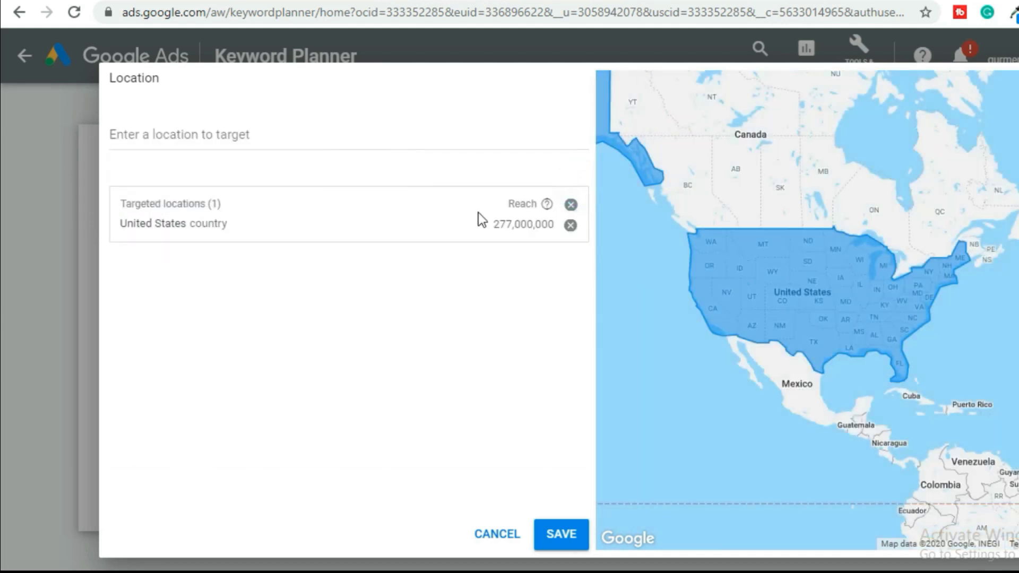
pyautogui.click(576, 540)
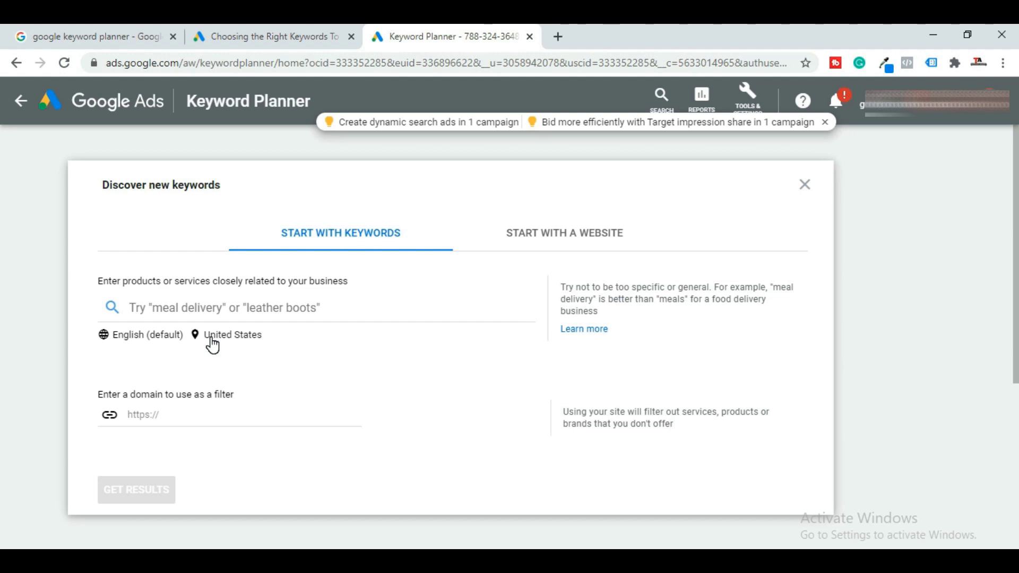
# Step: Copy the whole line of seed keywords from the Notepad document
pyautogui.click(210, 307)
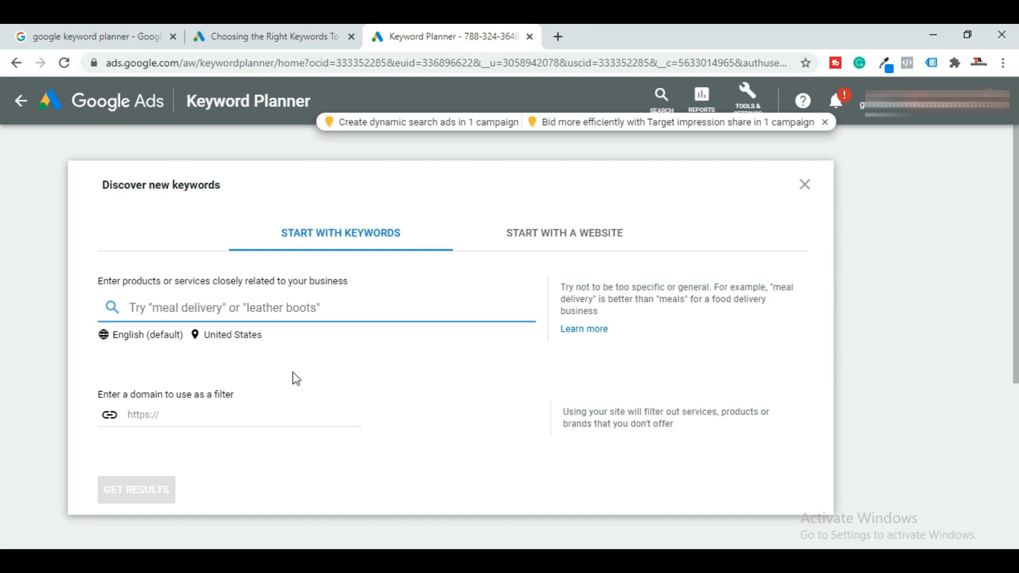
pyautogui.hotkey('alt', 'Tab')
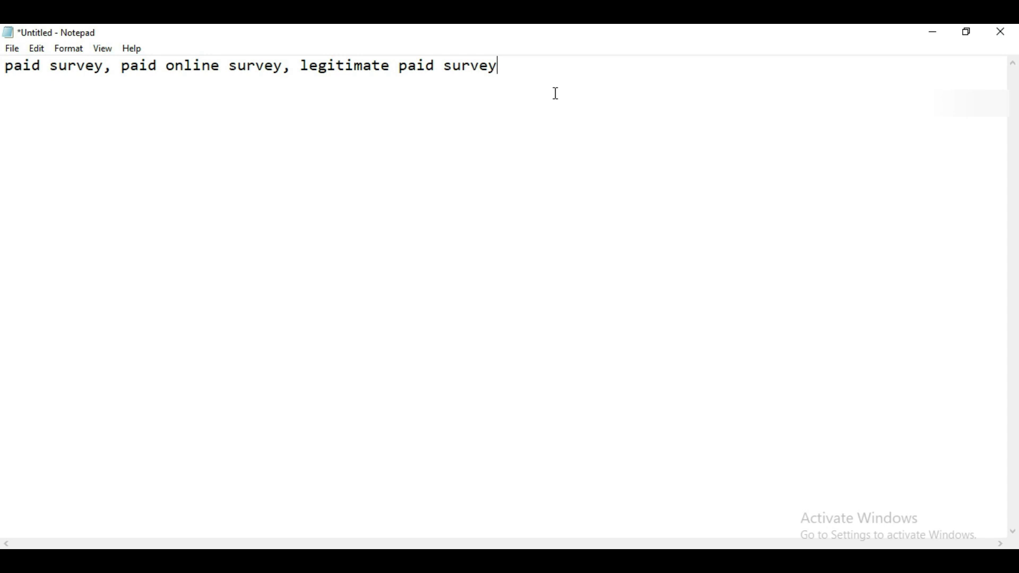
pyautogui.click(7, 66)
pyautogui.moveTo(6, 66); pyautogui.dragTo(513, 71)
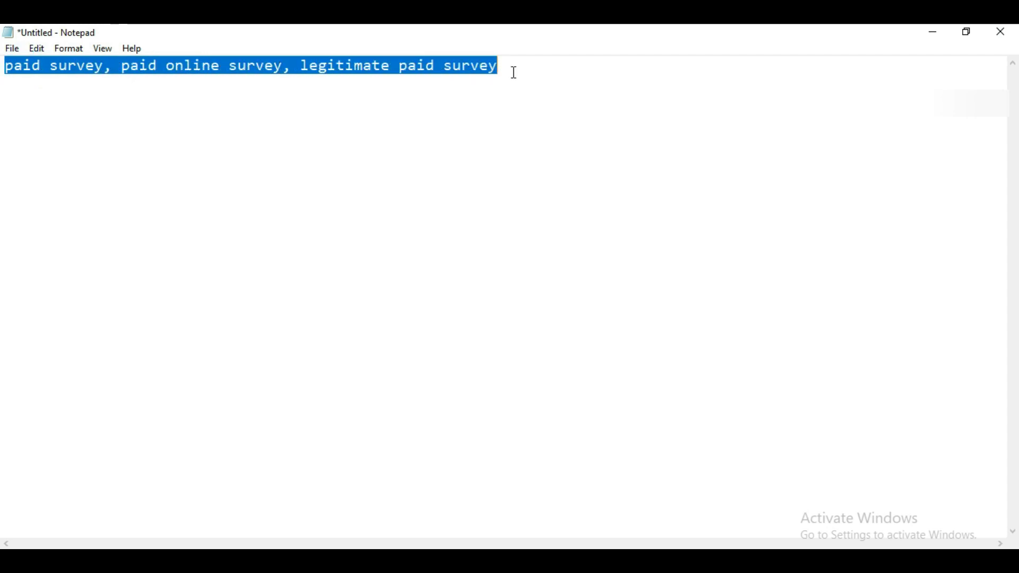
pyautogui.rightClick(445, 62)
pyautogui.click(470, 104)
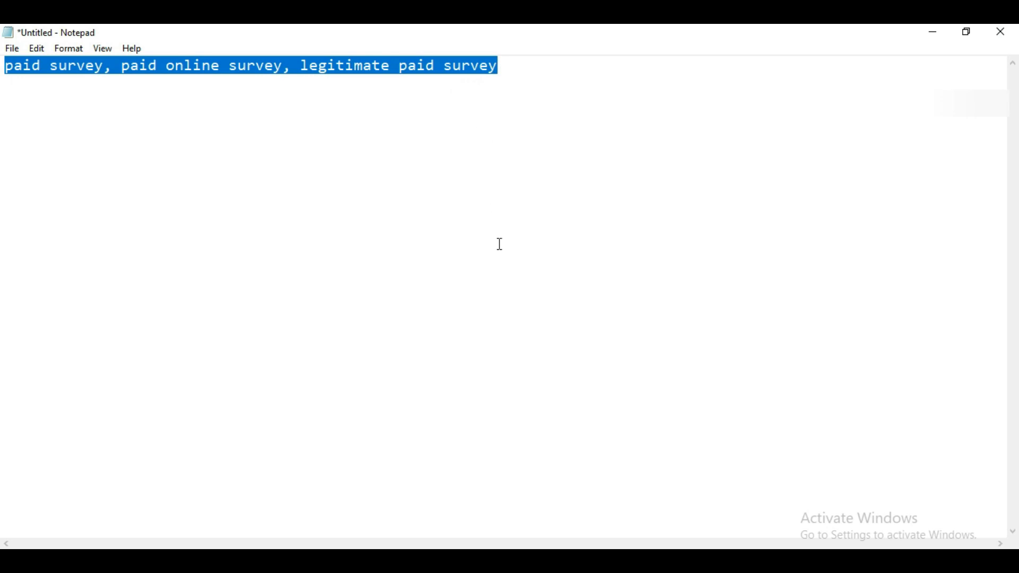
# Step: Paste the copied seed keywords as the products or services in Keyword Planner and get the results
pyautogui.hotkey('alt', 'Tab')
pyautogui.click(307, 305)
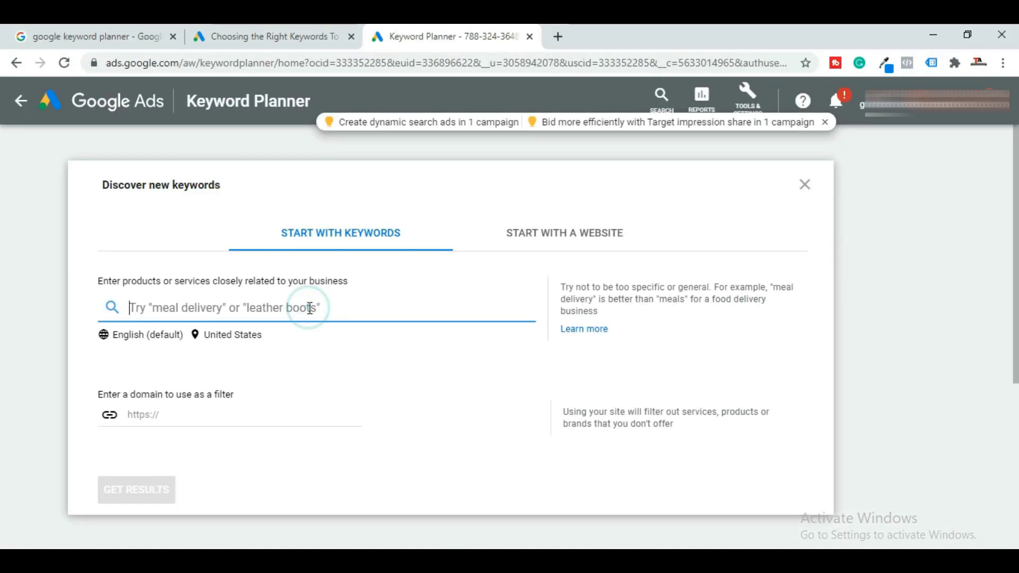
pyautogui.hotkey('ctrl', 'v')
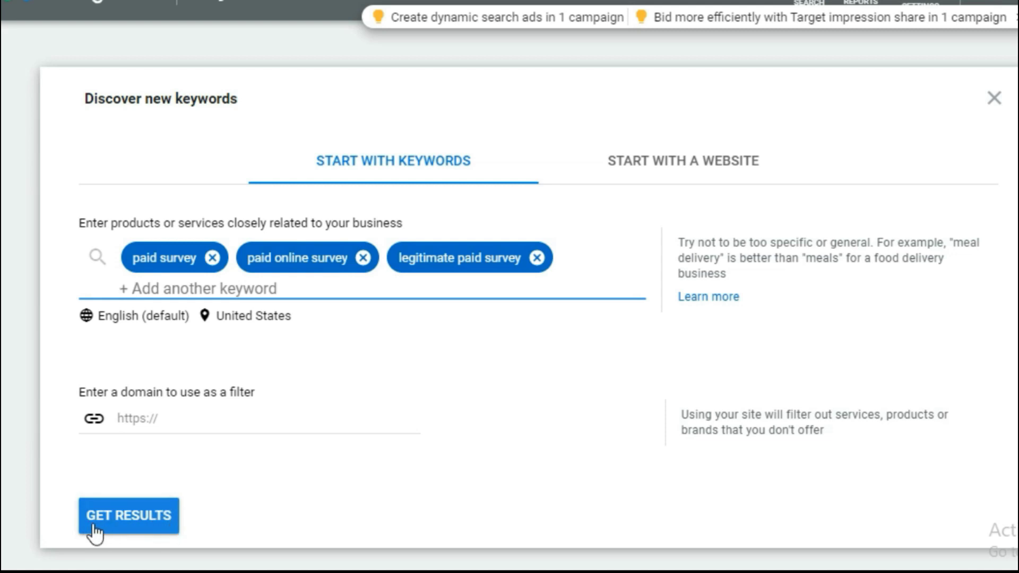
pyautogui.click(128, 528)
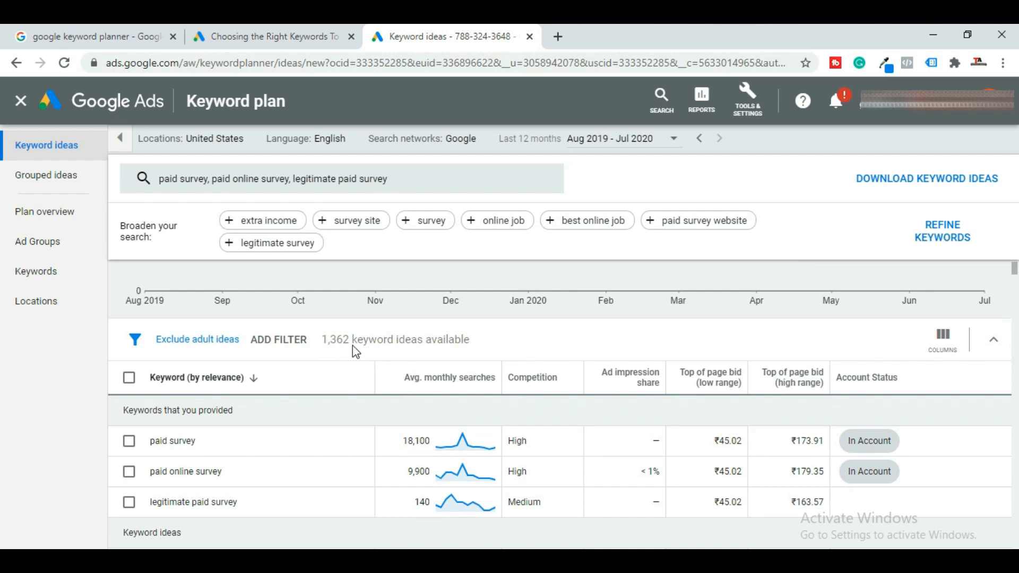
# Step: Select all available keyword ideas and download them as a .csv file
pyautogui.scroll(-8, 498, 475)
pyautogui.scroll(8, 498, 474)
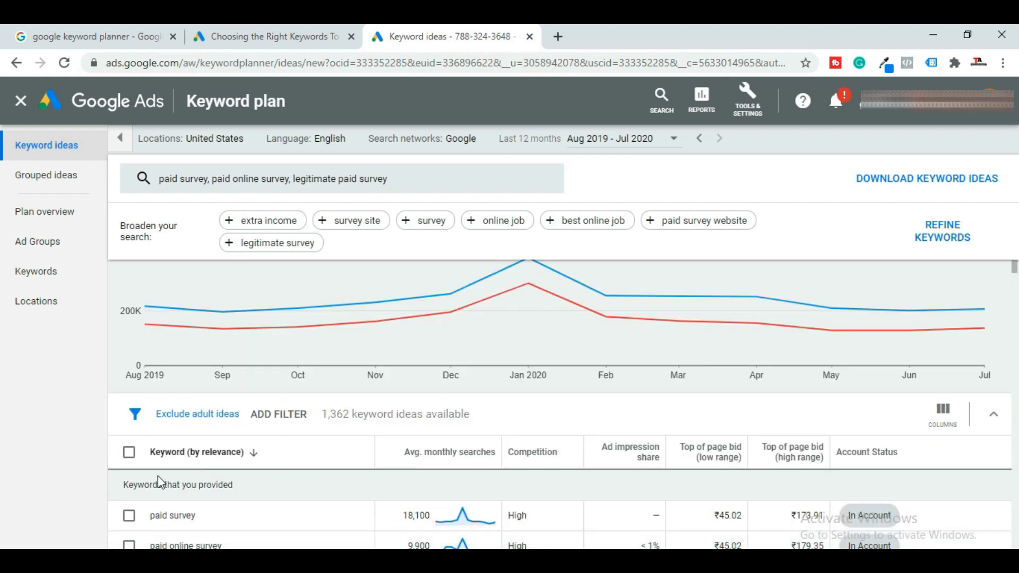
pyautogui.click(129, 452)
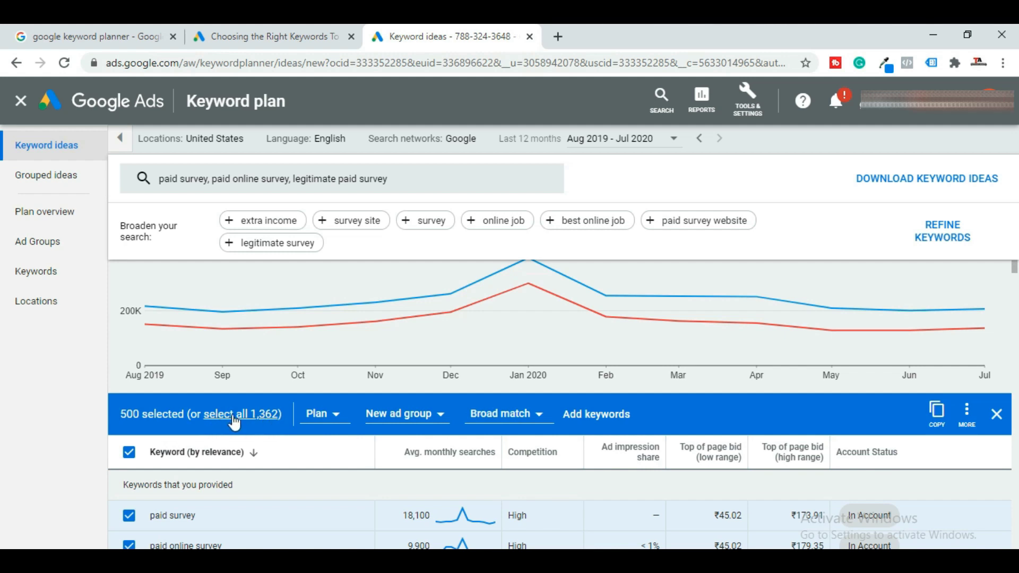
pyautogui.click(251, 418)
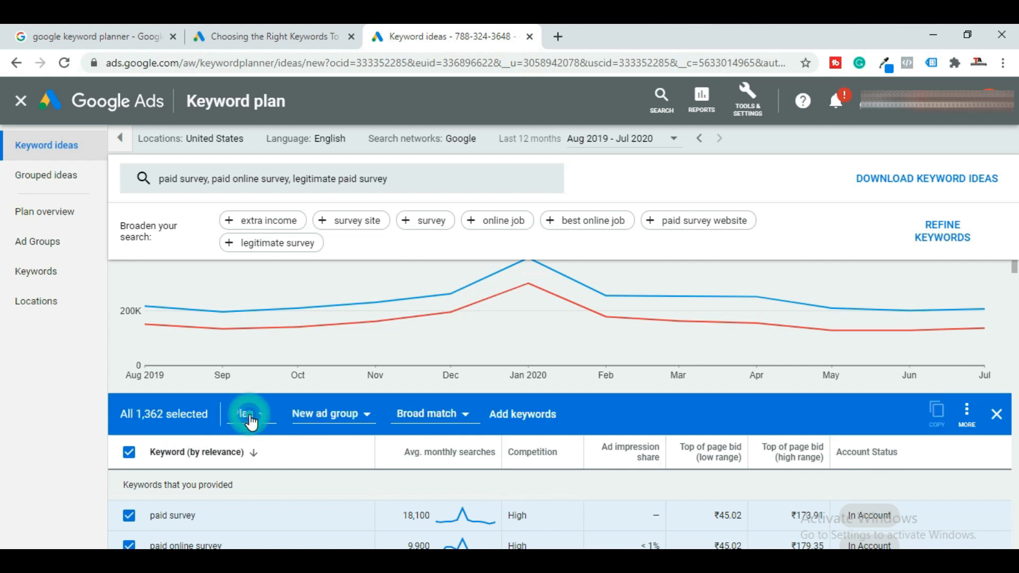
pyautogui.click(939, 189)
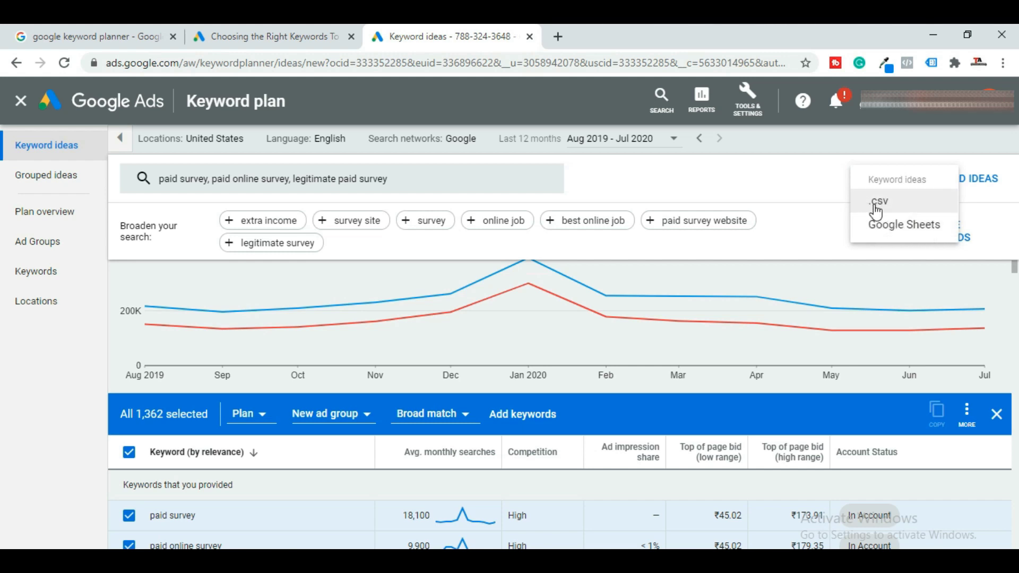
pyautogui.click(893, 206)
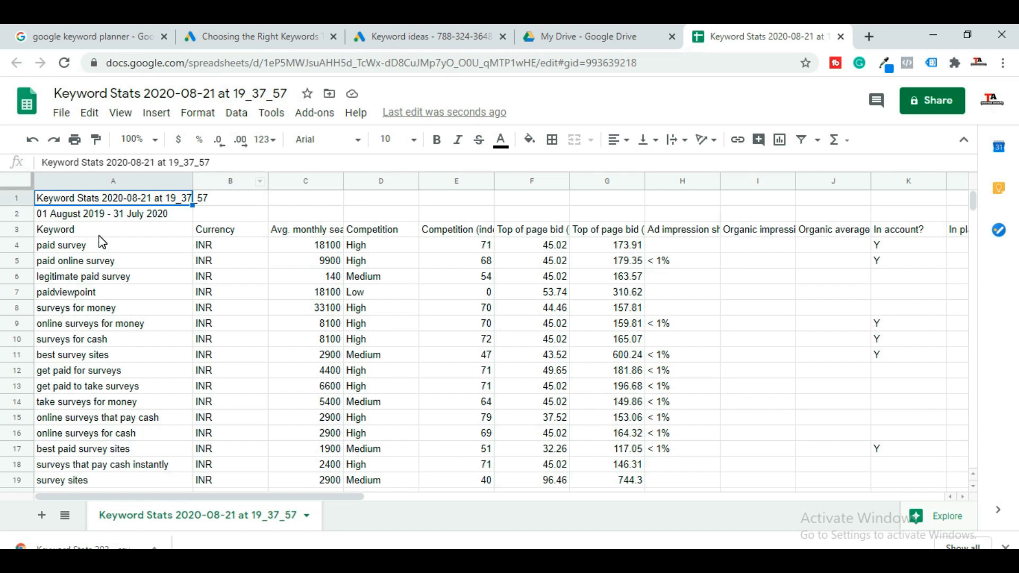
# Step: Clear the contents of columns B through K in the Keyword Stats sheet, leaving the keywords in column A
pyautogui.moveTo(101, 236); pyautogui.dragTo(111, 344)
pyautogui.click(201, 261)
pyautogui.click(227, 181)
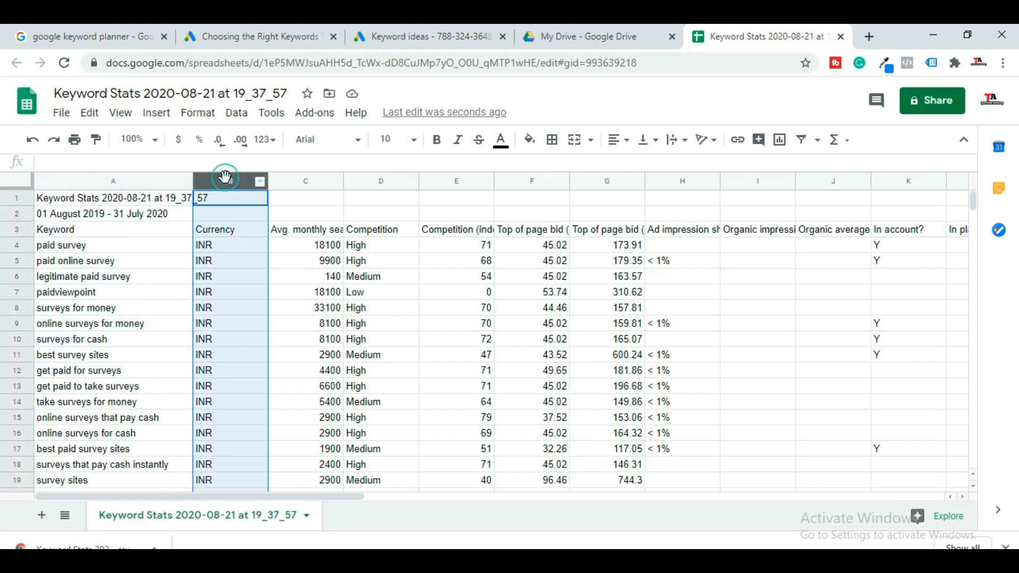
pyautogui.press('Delete')
pyautogui.click(298, 181)
pyautogui.press('Delete')
pyautogui.click(378, 181)
pyautogui.press('Delete')
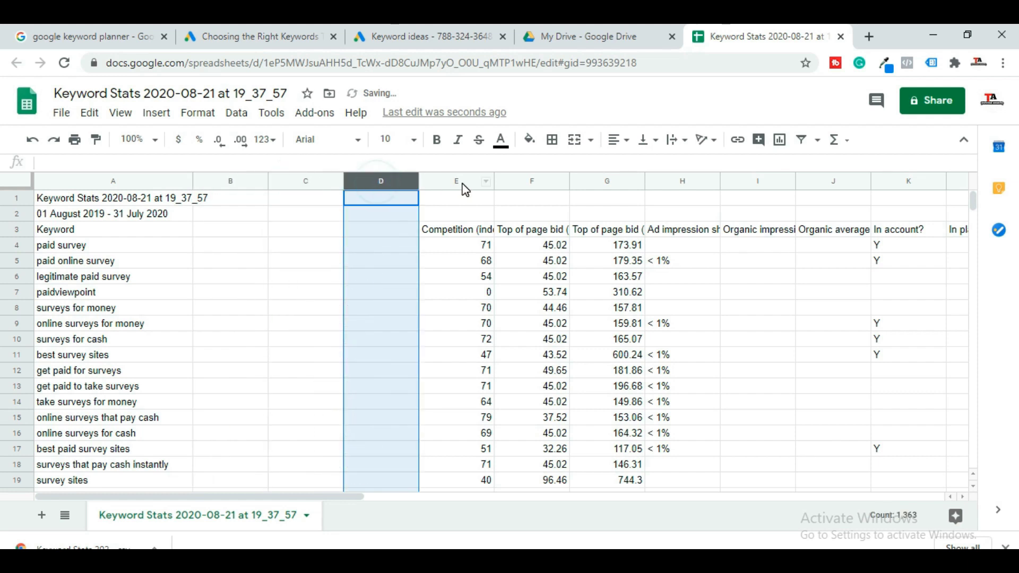
pyautogui.click(459, 180)
pyautogui.press('Delete')
pyautogui.click(530, 181)
pyautogui.press('Delete')
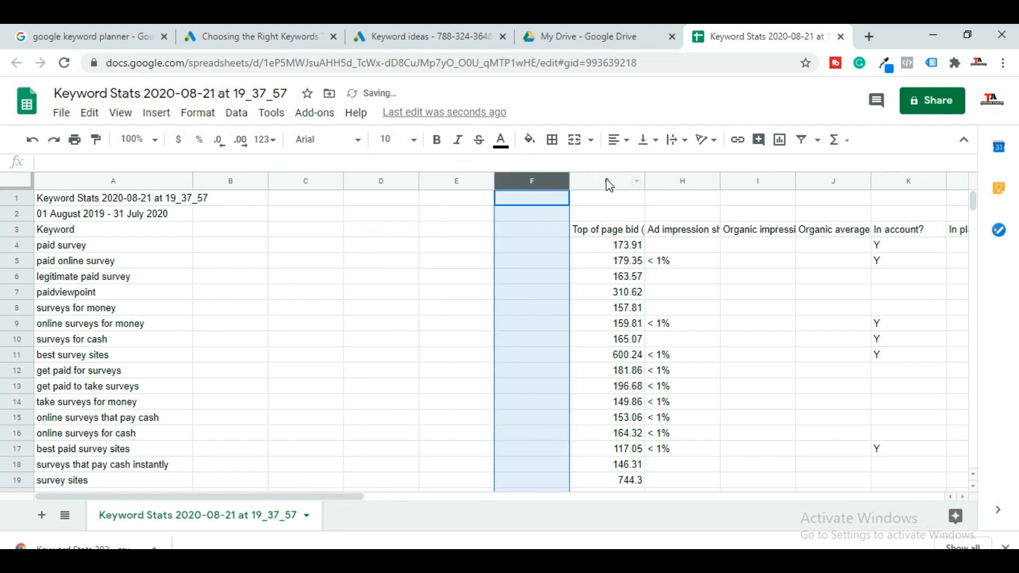
pyautogui.click(606, 181)
pyautogui.press('Delete')
pyautogui.click(680, 181)
pyautogui.press('Delete')
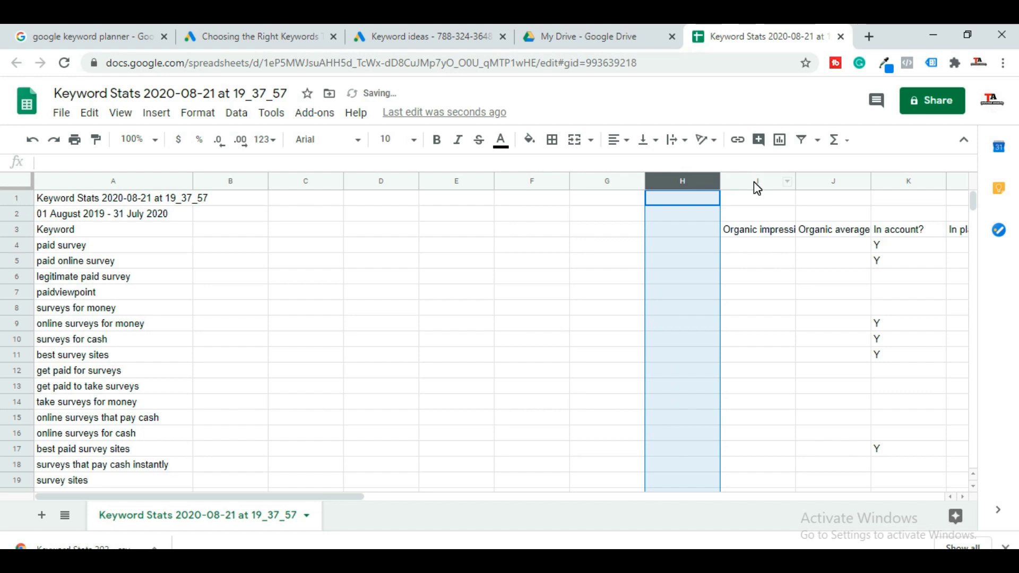
pyautogui.click(769, 181)
pyautogui.press('Delete')
pyautogui.click(828, 181)
pyautogui.press('Delete')
pyautogui.click(902, 181)
pyautogui.press('Delete')
pyautogui.click(573, 325)
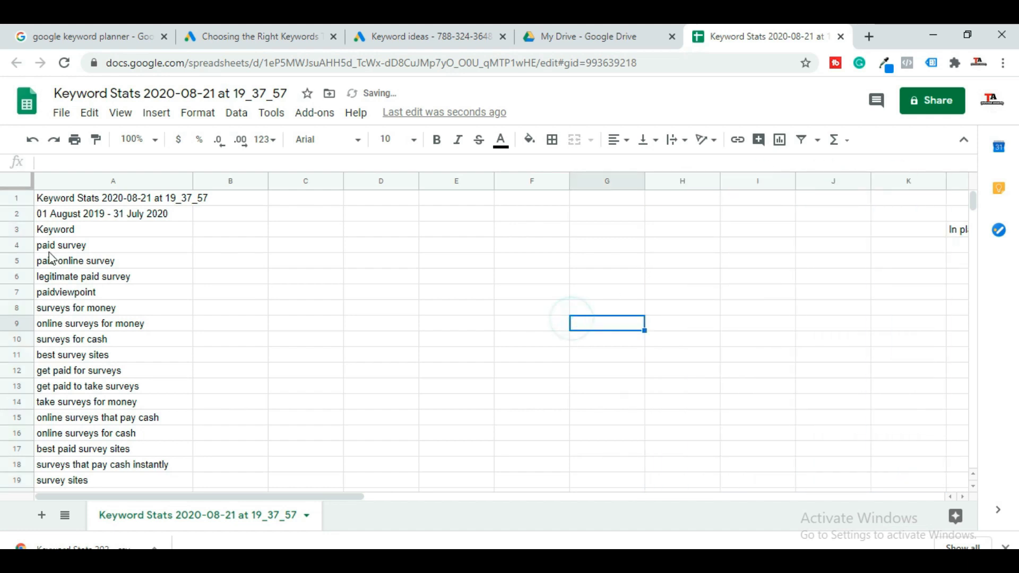
# Step: Delete the row containing the keyword "paidviewpoint" from the Keyword Stats sheet
pyautogui.click(47, 228)
pyautogui.moveTo(58, 281); pyautogui.dragTo(90, 475)
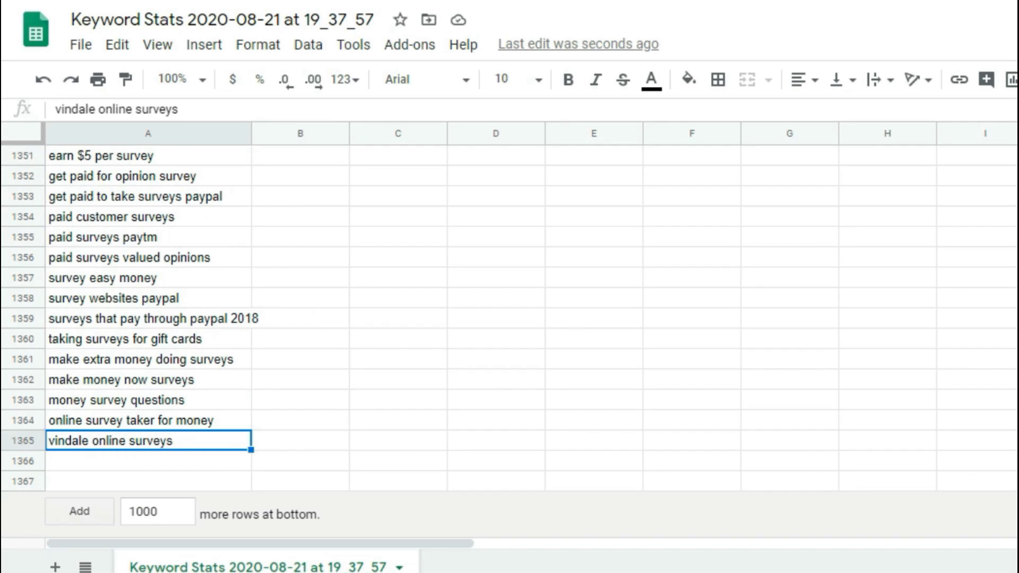
pyautogui.scroll(20, 509, 340)
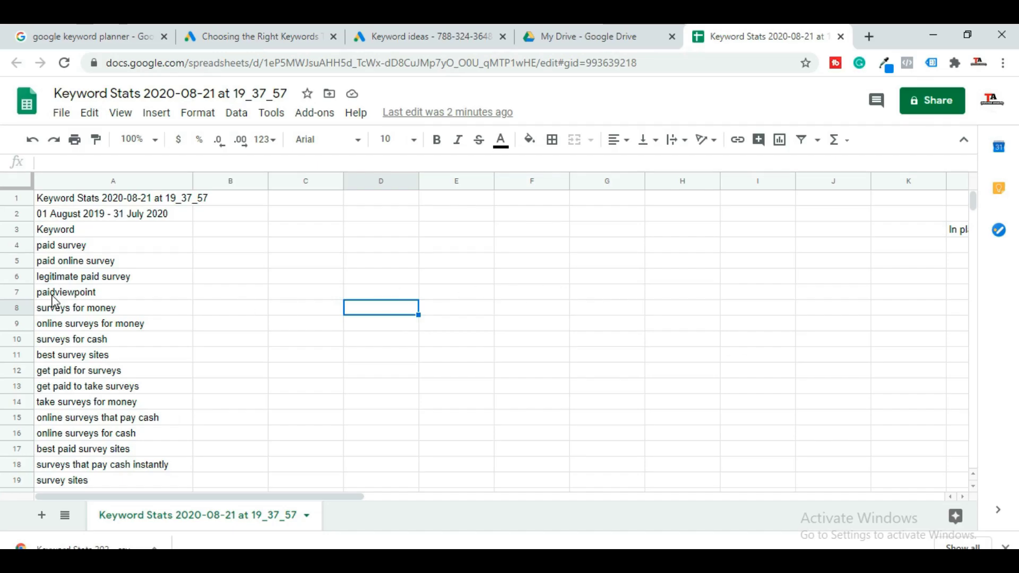
pyautogui.click(167, 294)
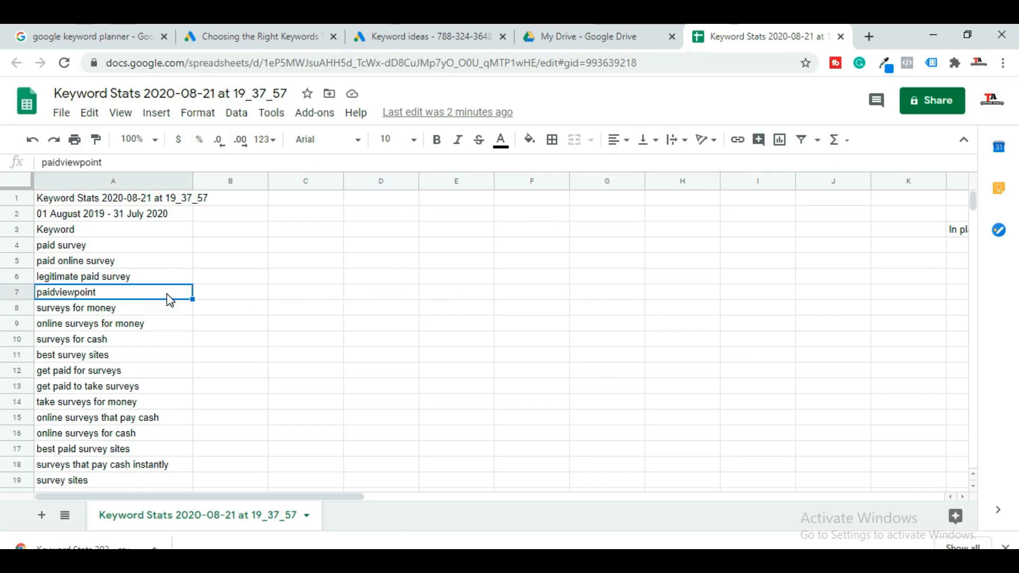
pyautogui.rightClick(169, 300)
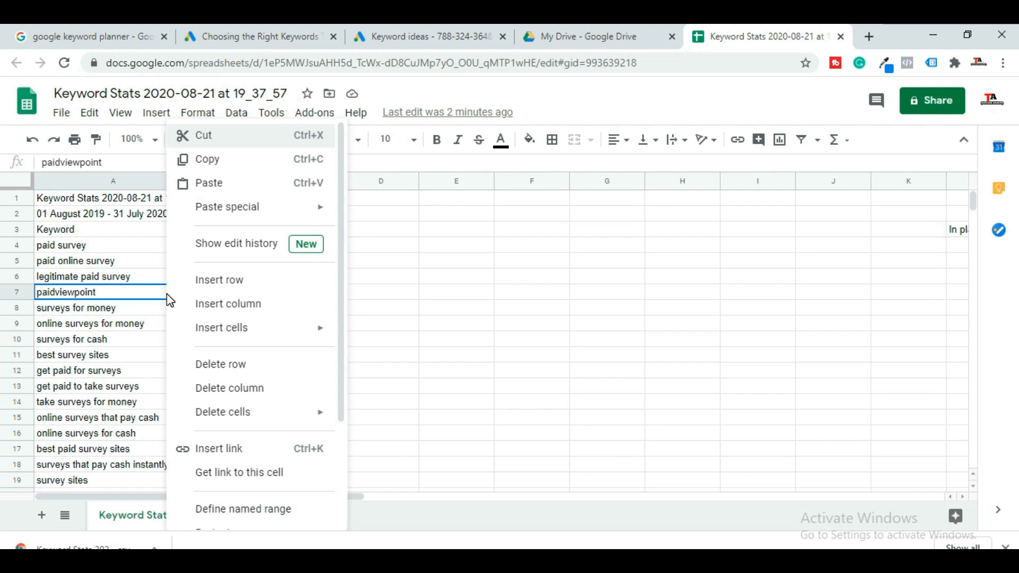
pyautogui.click(243, 366)
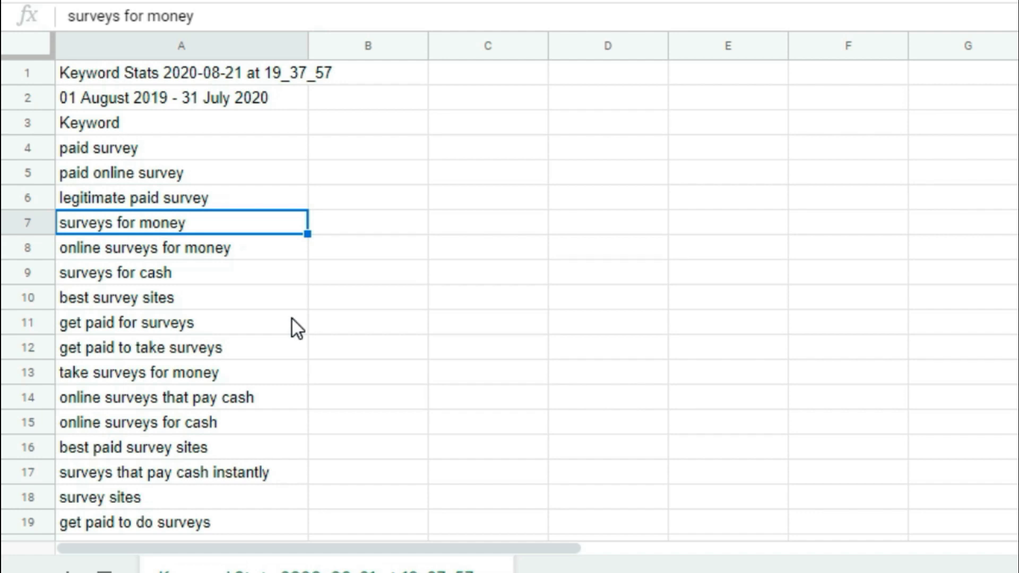
# Step: Delete the row containing the keyword "best survey apps" from the keyword list
pyautogui.scroll(-1, 292, 319)
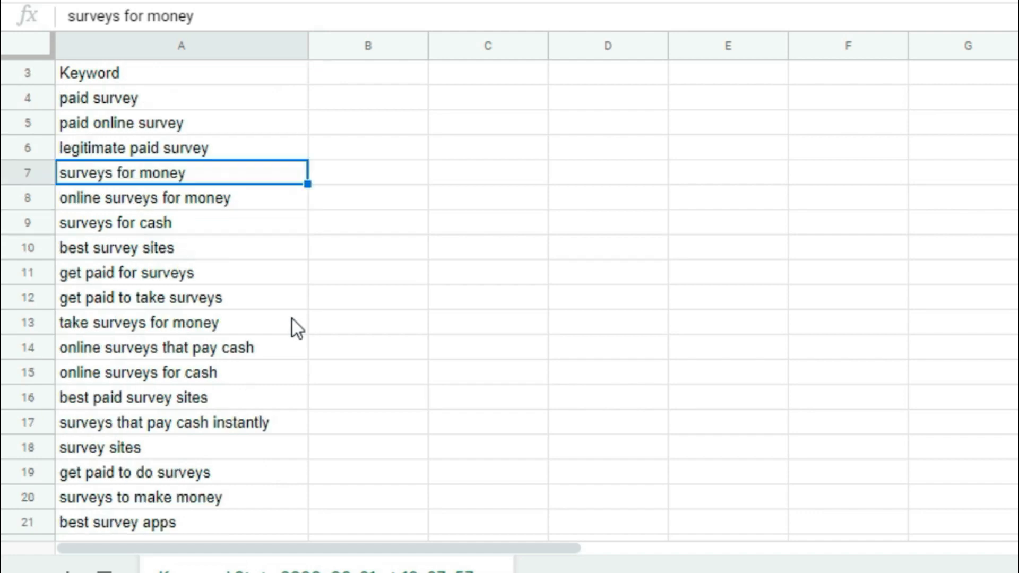
pyautogui.scroll(-1, 292, 318)
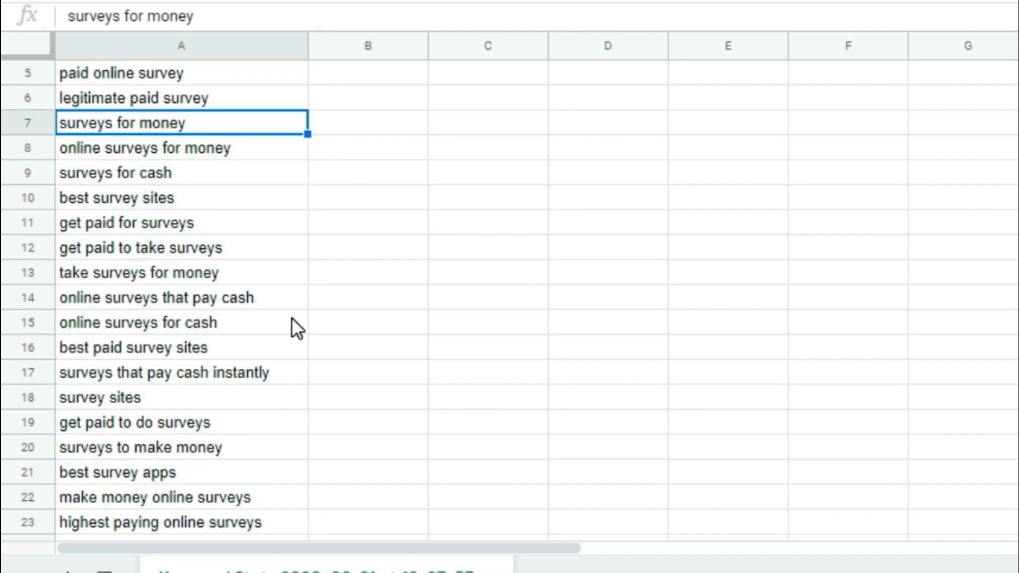
pyautogui.click(208, 474)
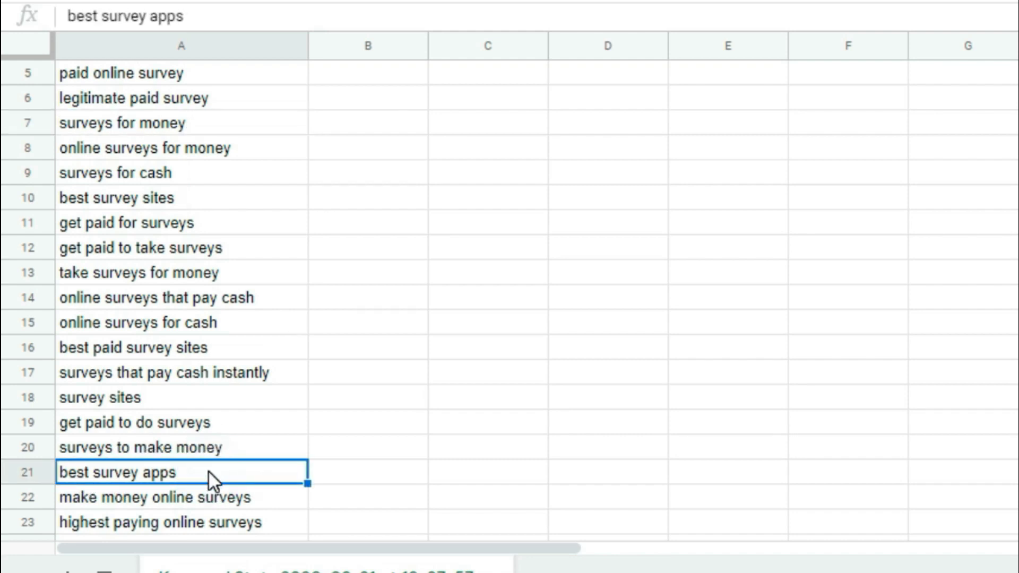
pyautogui.rightClick(208, 470)
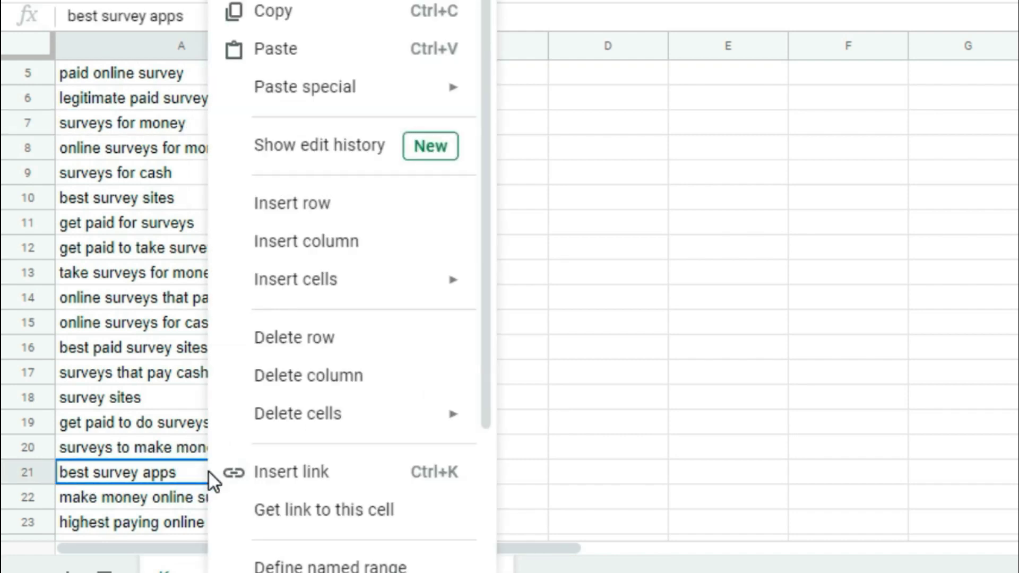
pyautogui.click(342, 337)
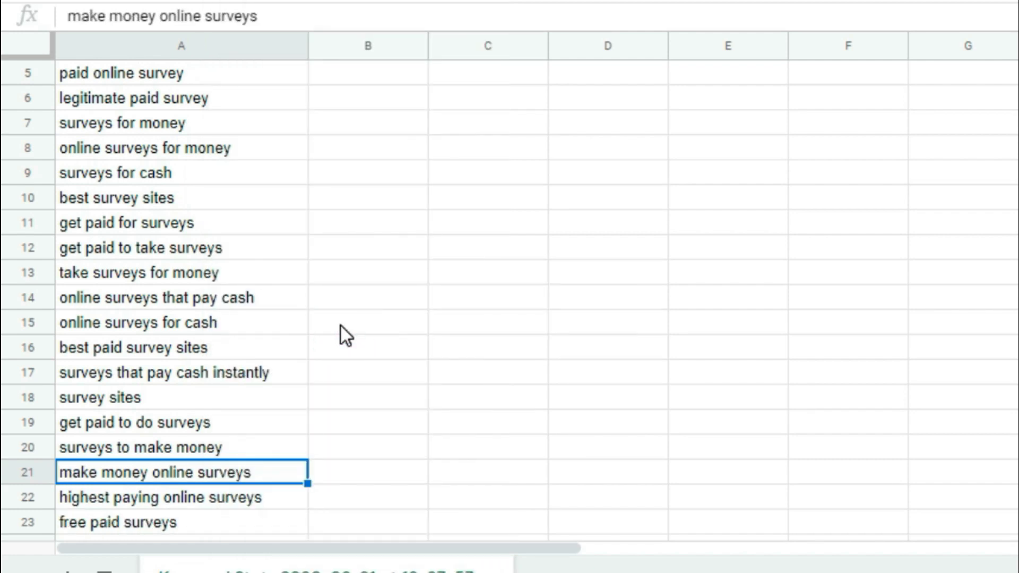
# Step: Delete the row containing the keyword "gpt sites" from the keyword list
pyautogui.scroll(-5, 340, 325)
pyautogui.scroll(-1, 341, 314)
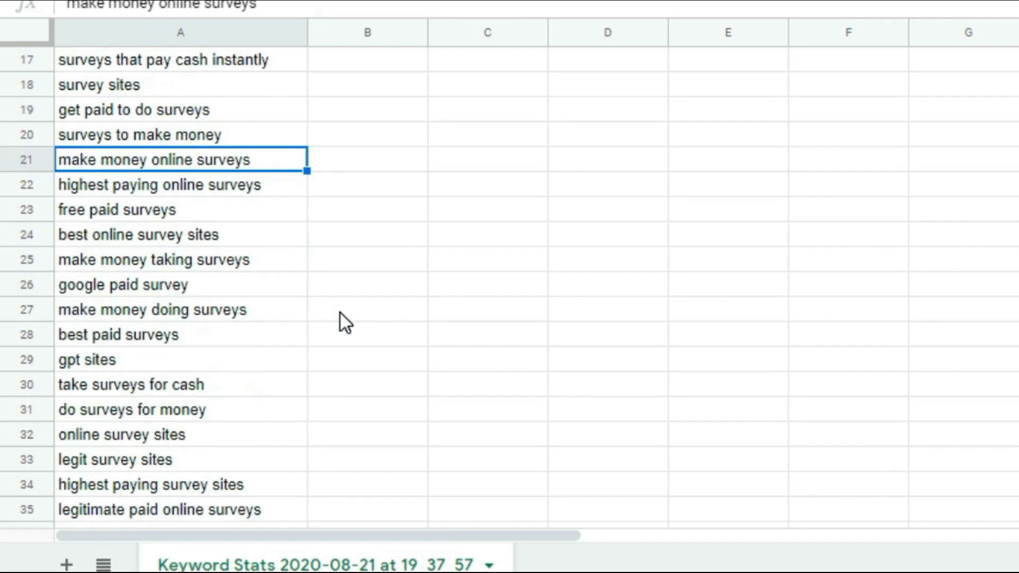
pyautogui.click(238, 366)
pyautogui.rightClick(238, 367)
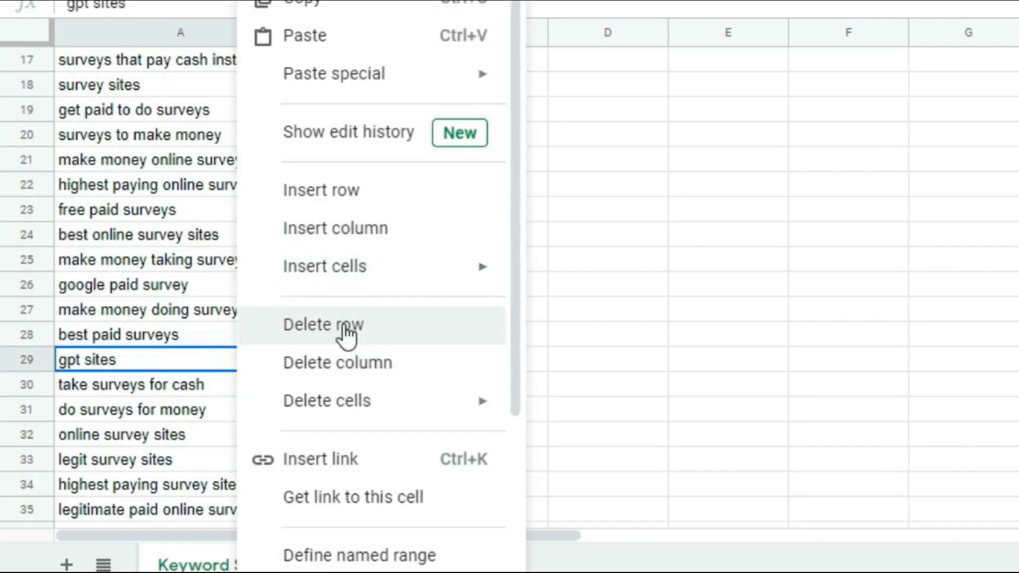
pyautogui.click(309, 323)
# Step: Find the keyword "vindale research sign in" further down the list and delete its row
pyautogui.scroll(-7, 381, 304)
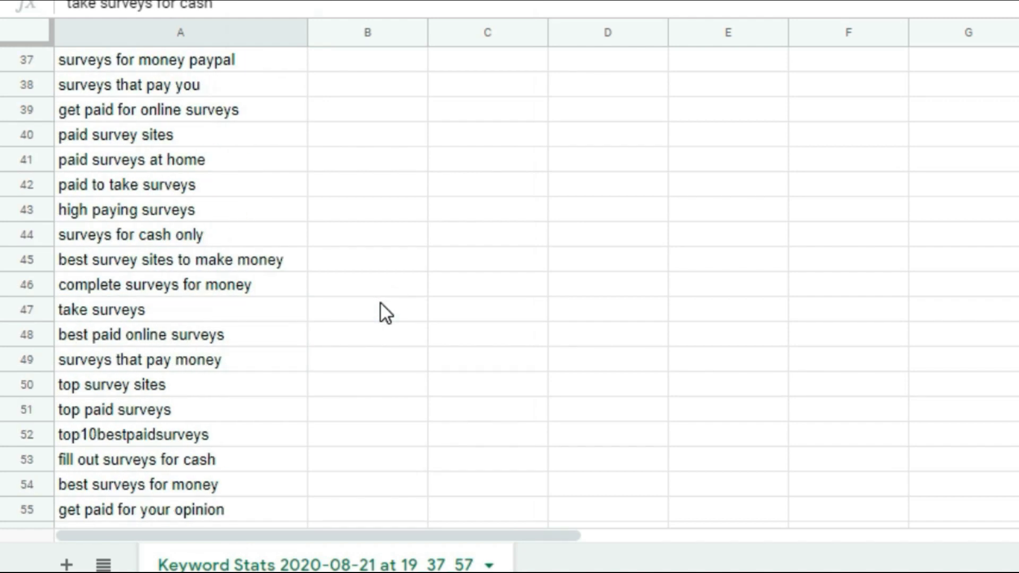
pyautogui.scroll(-2, 380, 303)
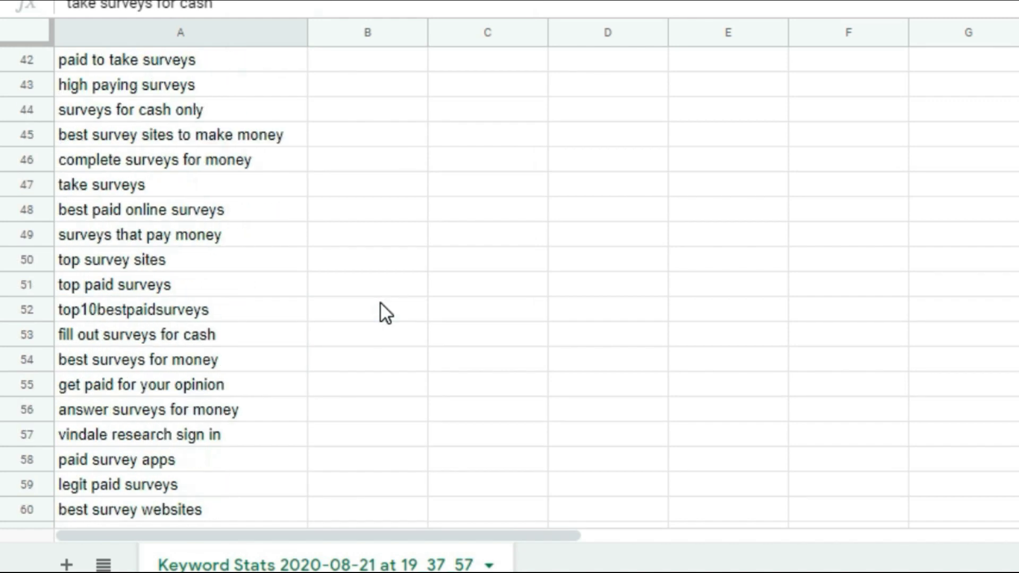
pyautogui.click(197, 440)
pyautogui.rightClick(196, 440)
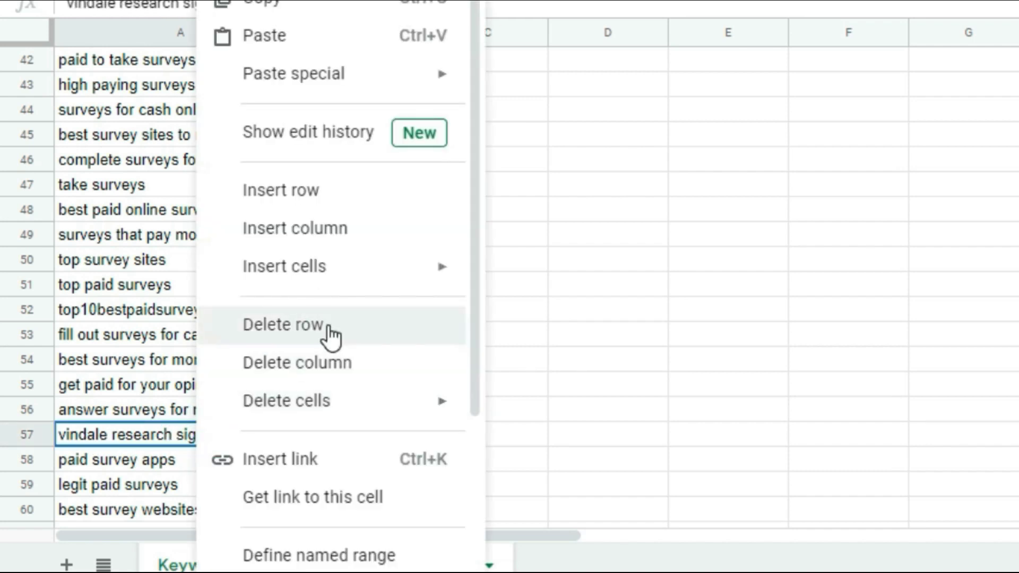
pyautogui.click(330, 334)
# Step: Find the keyword "vindale research sign up" further down the list and delete its row
pyautogui.scroll(-4, 330, 321)
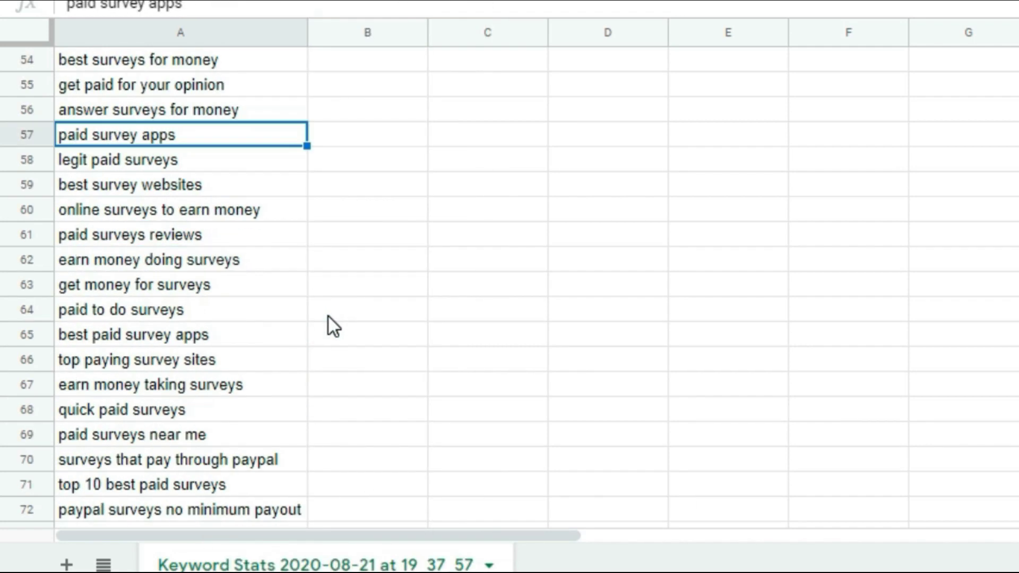
pyautogui.scroll(-1, 328, 317)
pyautogui.scroll(-3, 327, 317)
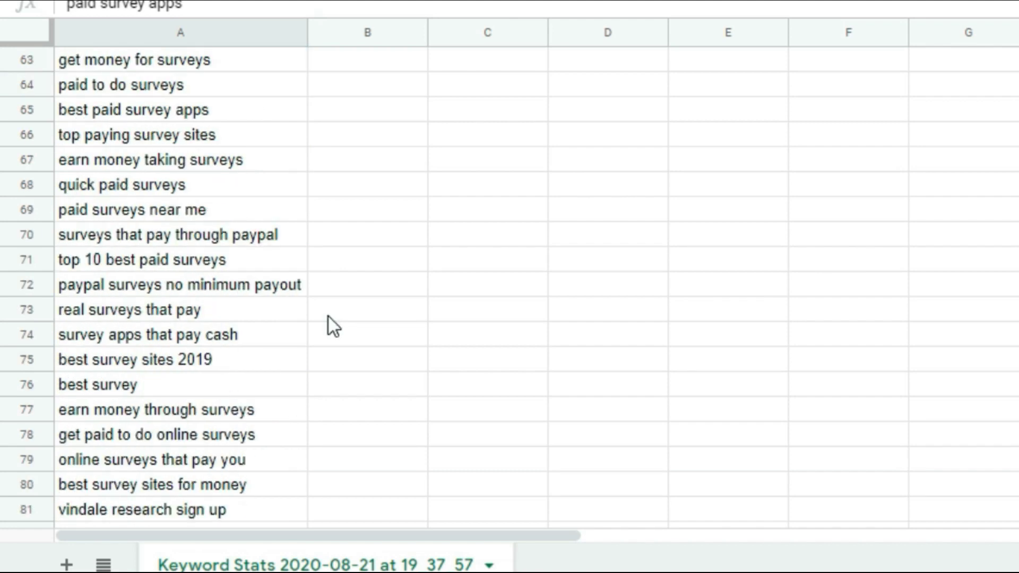
pyautogui.scroll(-1, 329, 317)
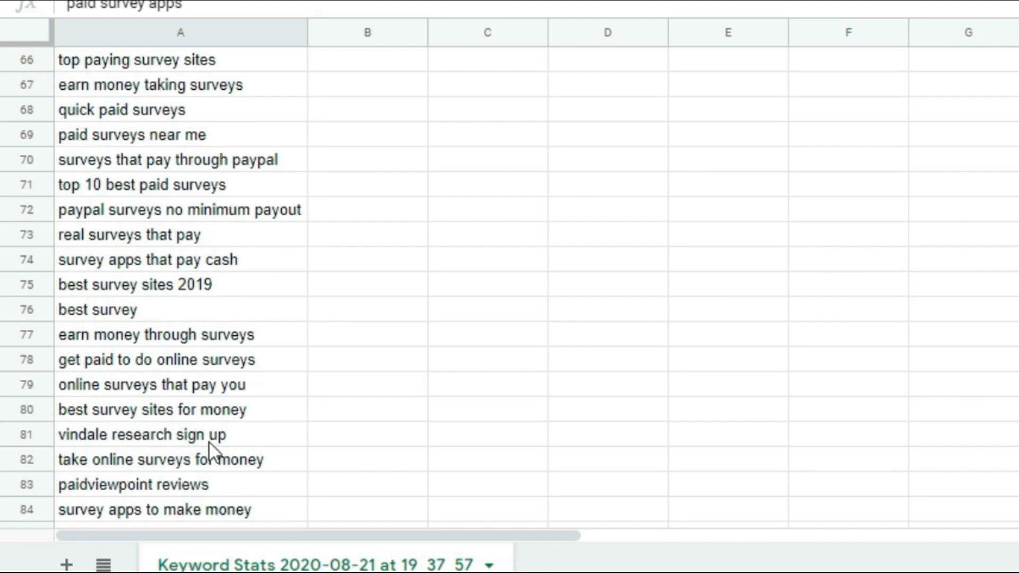
pyautogui.click(234, 434)
pyautogui.rightClick(235, 434)
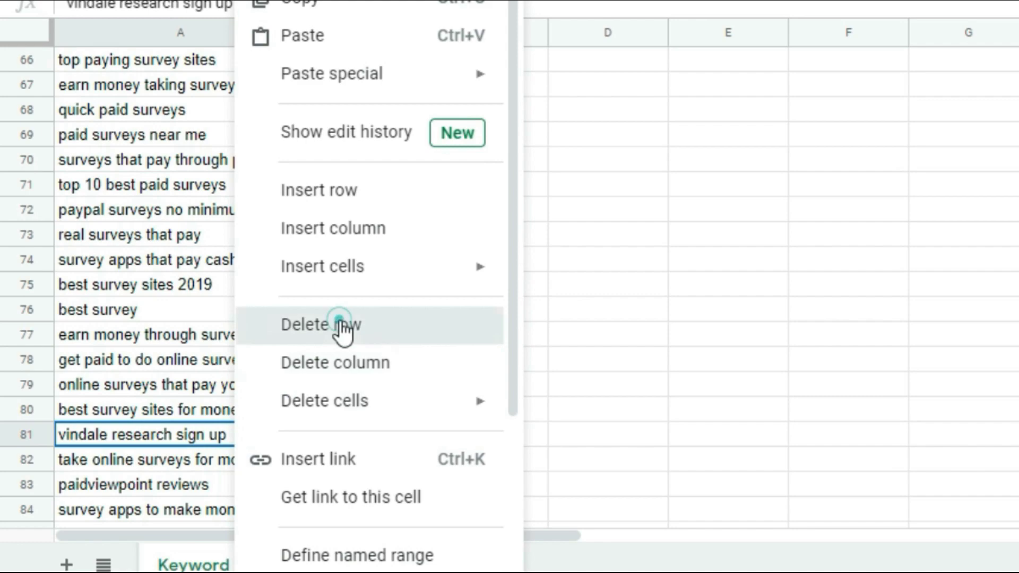
pyautogui.click(366, 381)
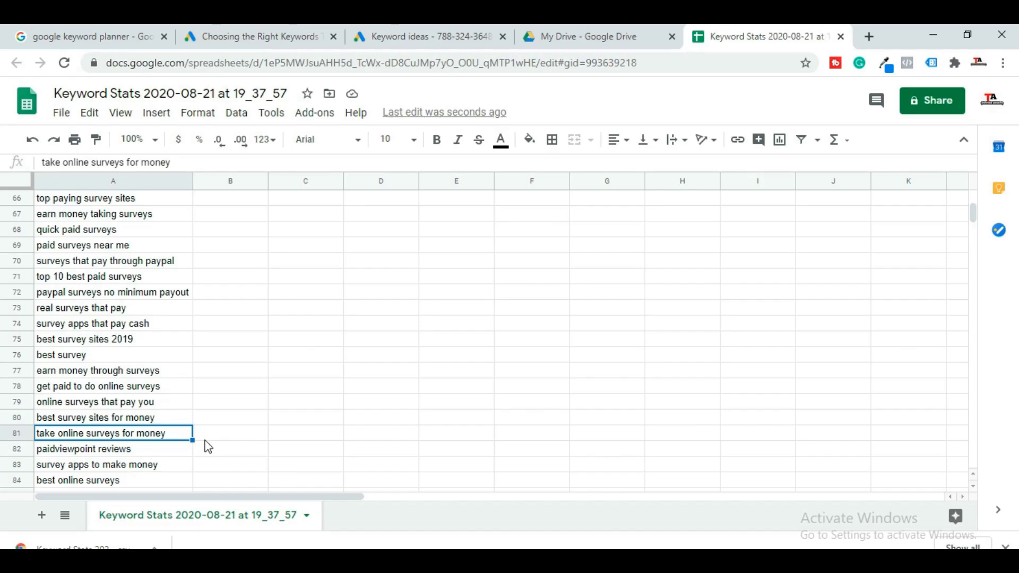
# Step: Delete the row containing the keyword "paidviewpoint reviews"
pyautogui.click(88, 454)
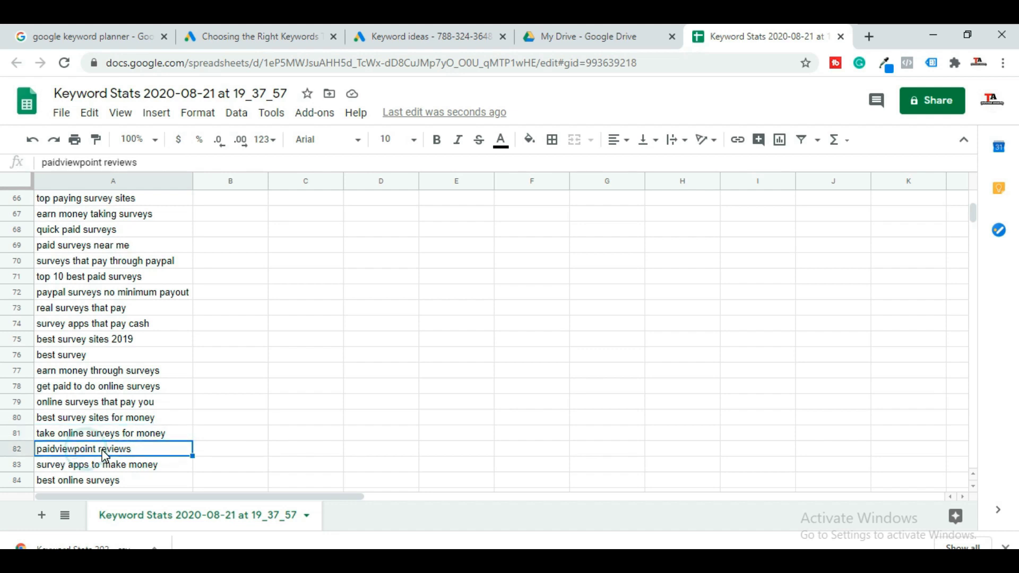
pyautogui.rightClick(128, 455)
pyautogui.click(201, 365)
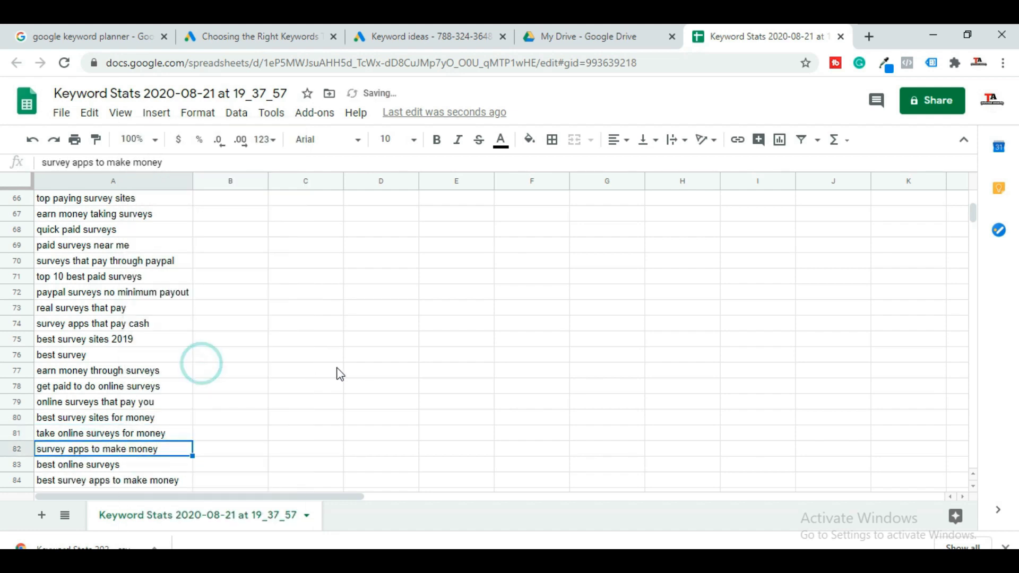
# Step: Check the Keyword Planner ideas page, return to the Keyword Stats sheet and delete the row containing "hood cash survey"
pyautogui.click(443, 33)
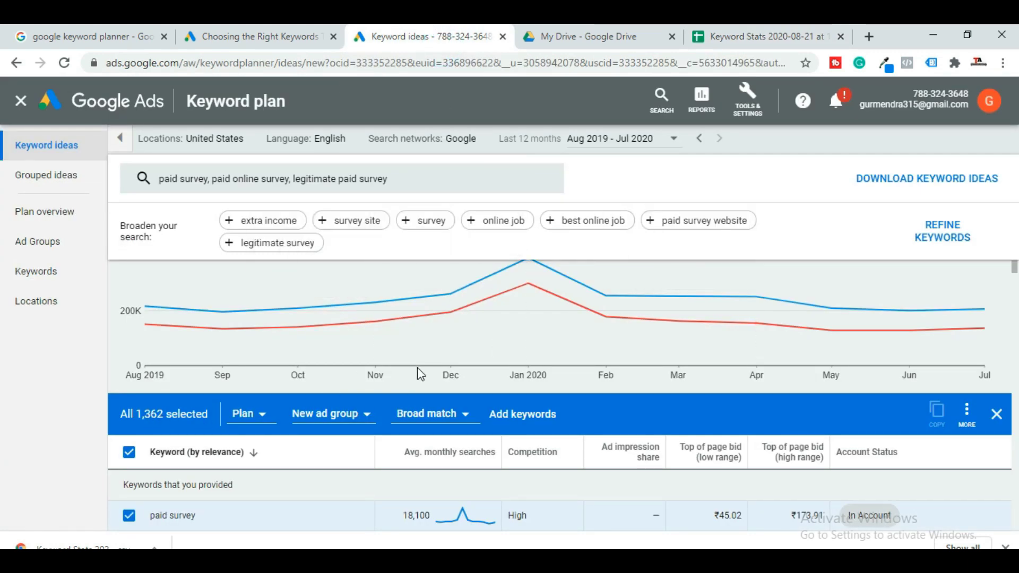
pyautogui.click(756, 36)
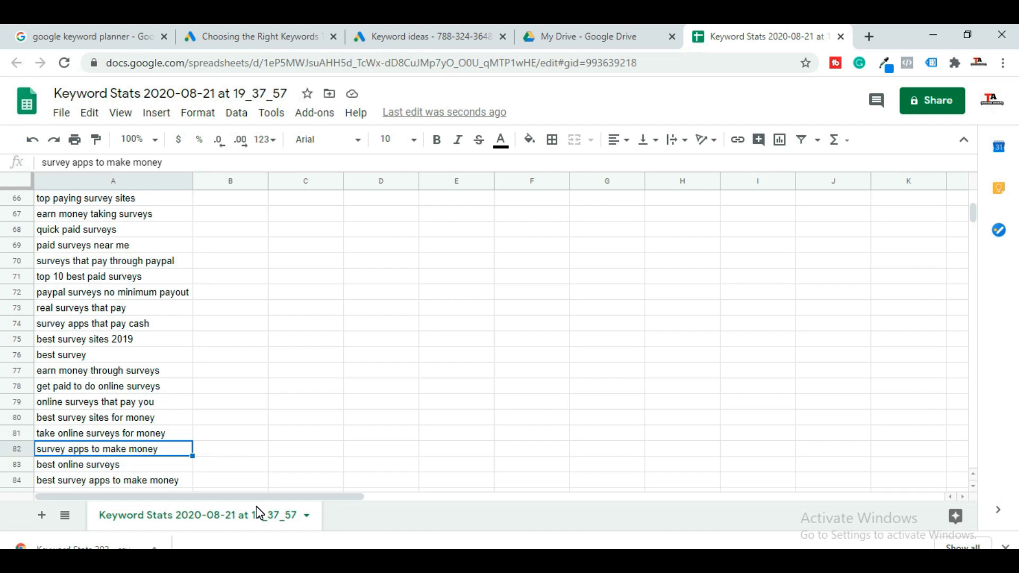
pyautogui.scroll(-18, 190, 373)
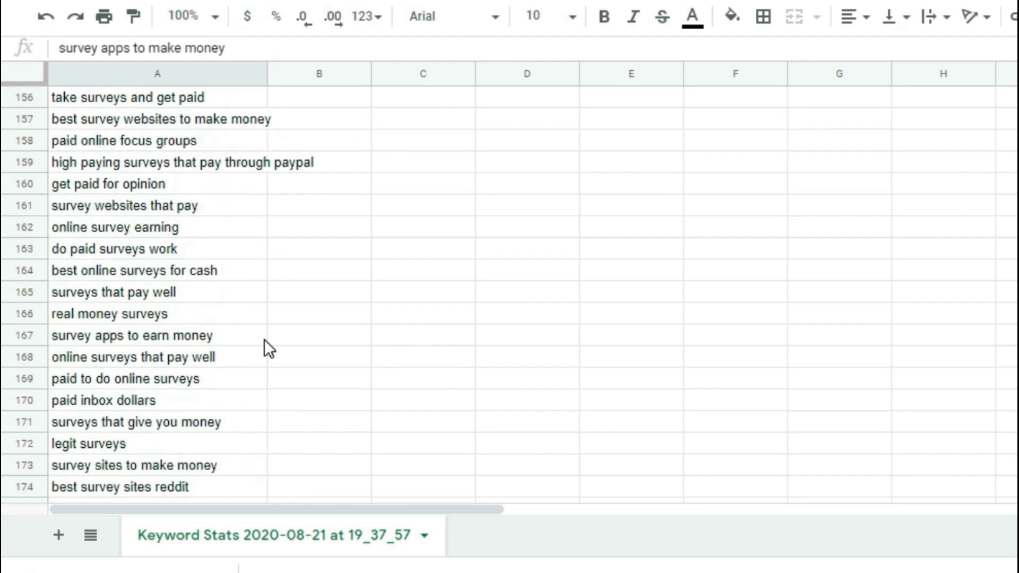
pyautogui.scroll(-14, 264, 339)
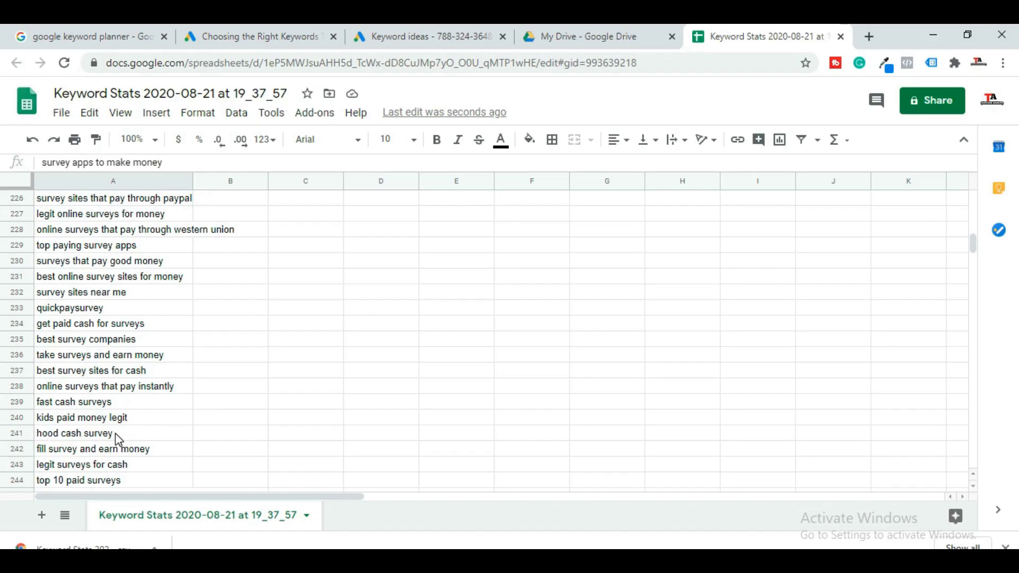
pyautogui.rightClick(116, 433)
pyautogui.click(177, 366)
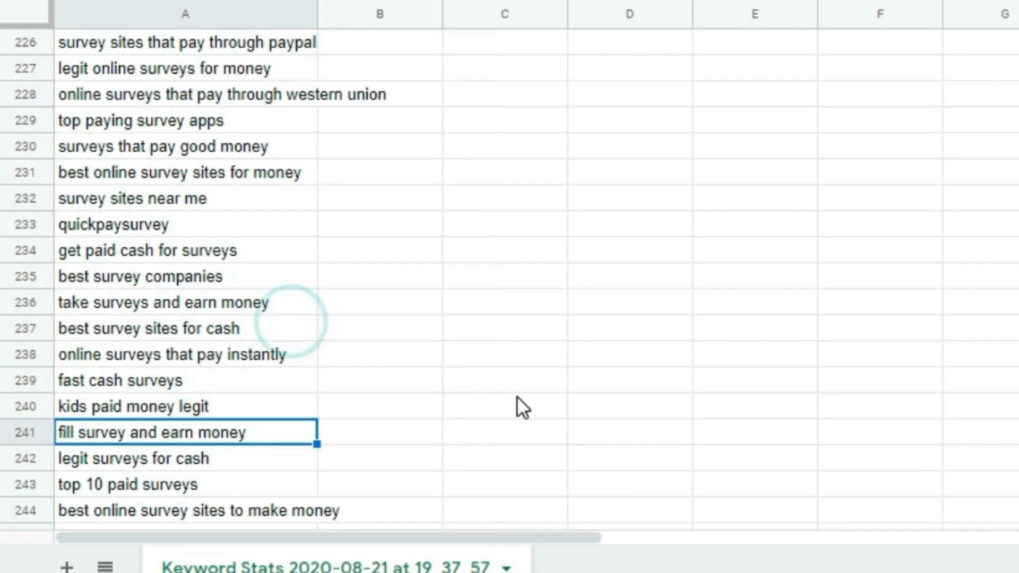
# Step: Widen the empty columns B and C beside the keyword list
pyautogui.scroll(-9, 419, 285)
pyautogui.scroll(-19, 418, 285)
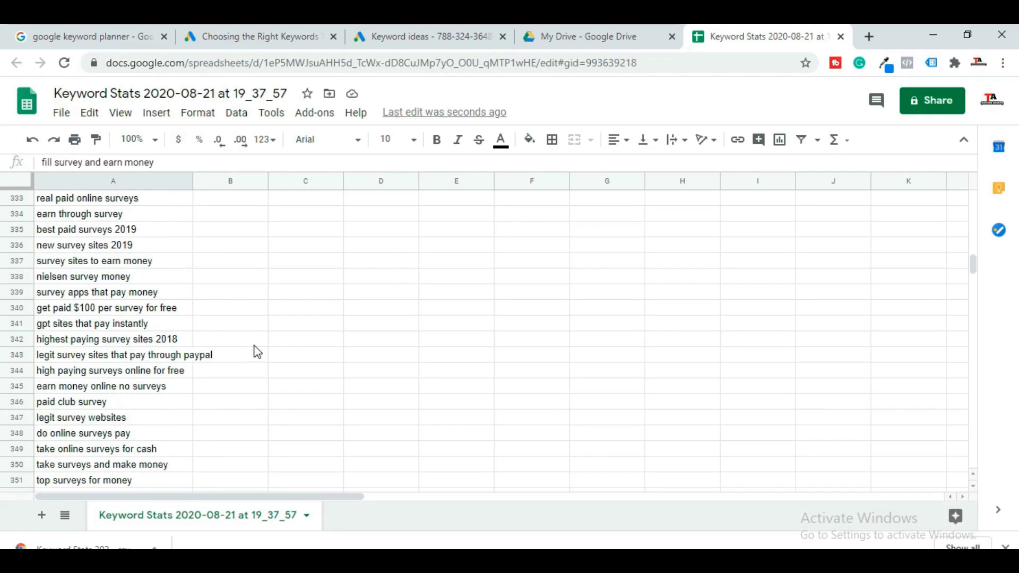
pyautogui.scroll(-2, 257, 352)
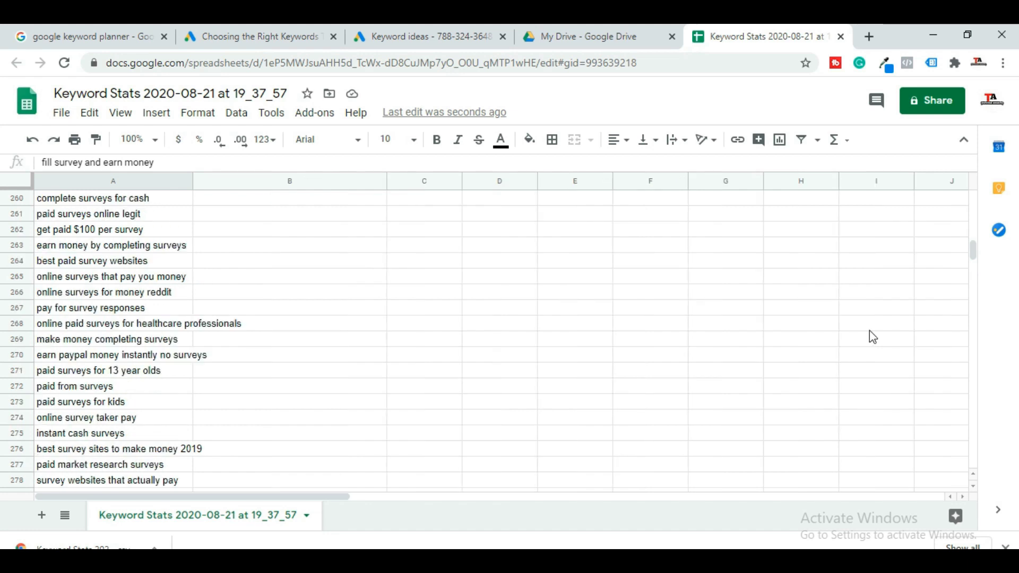
pyautogui.moveTo(969, 247); pyautogui.dragTo(979, 154)
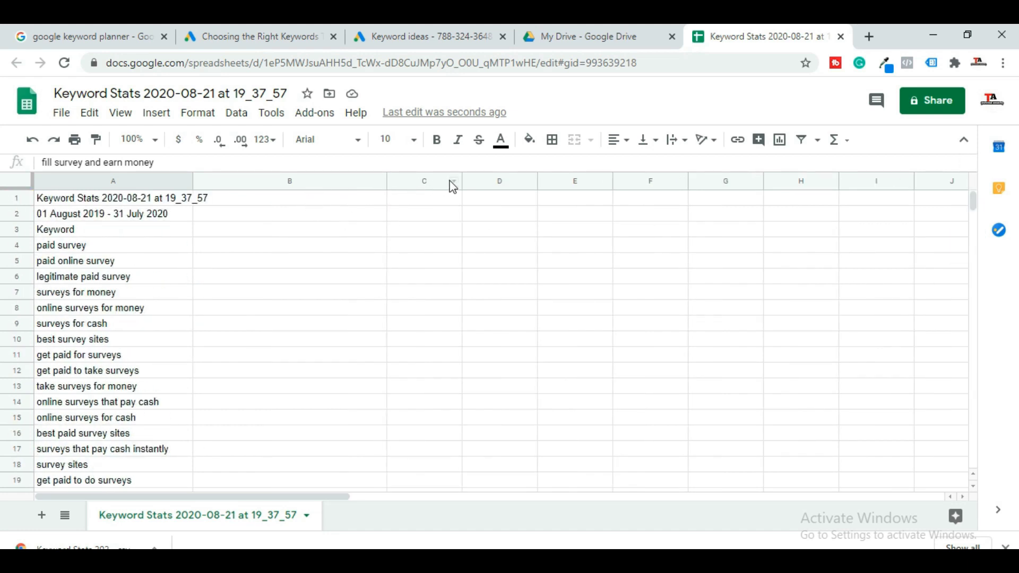
pyautogui.moveTo(461, 181); pyautogui.dragTo(608, 183)
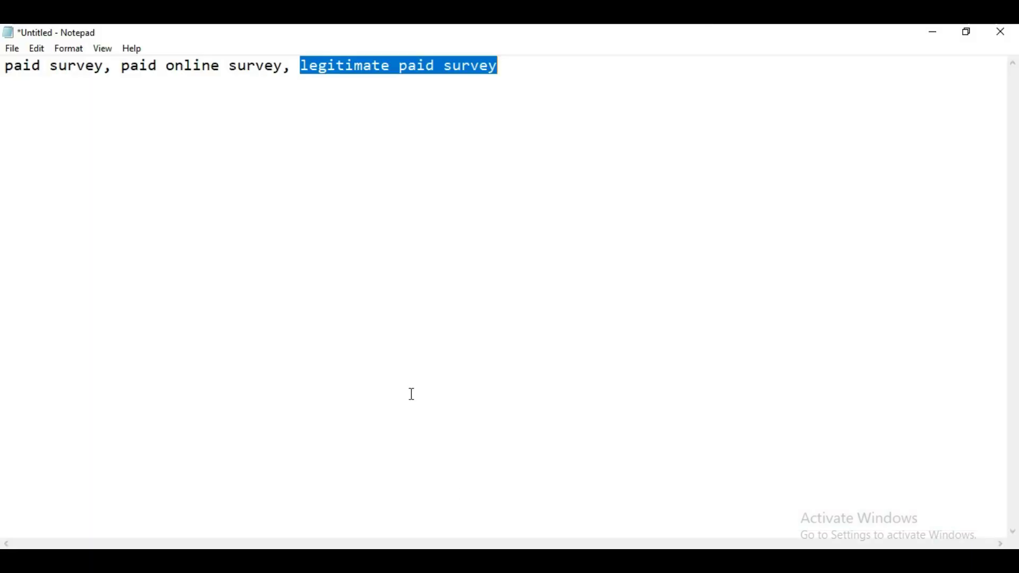
# Step: Copy the seed keyword "paid survey" from the Notepad document into cell C1 of the Keyword Stats sheet
pyautogui.click(401, 66)
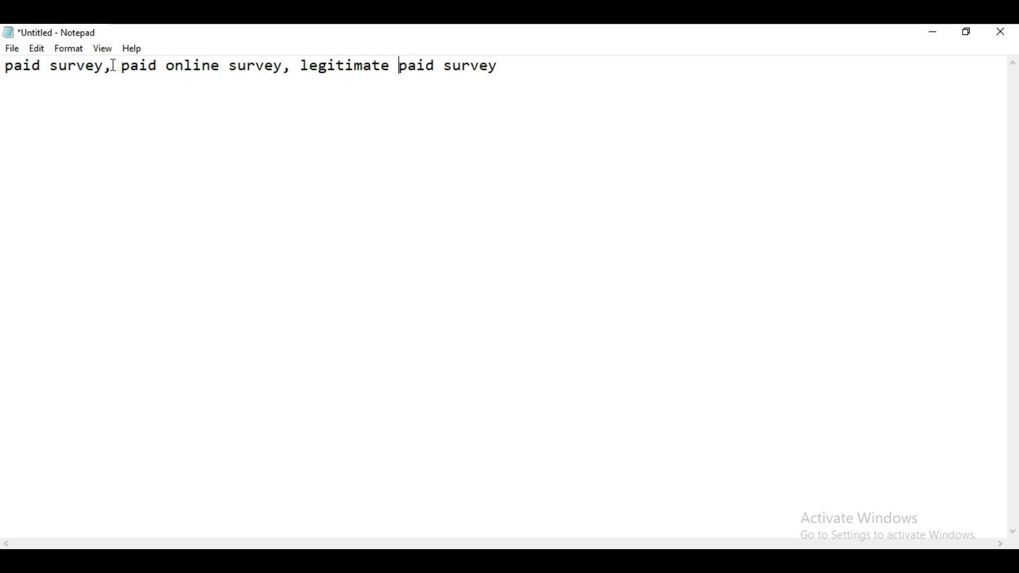
pyautogui.moveTo(104, 68); pyautogui.dragTo(5, 66)
pyautogui.rightClick(33, 65)
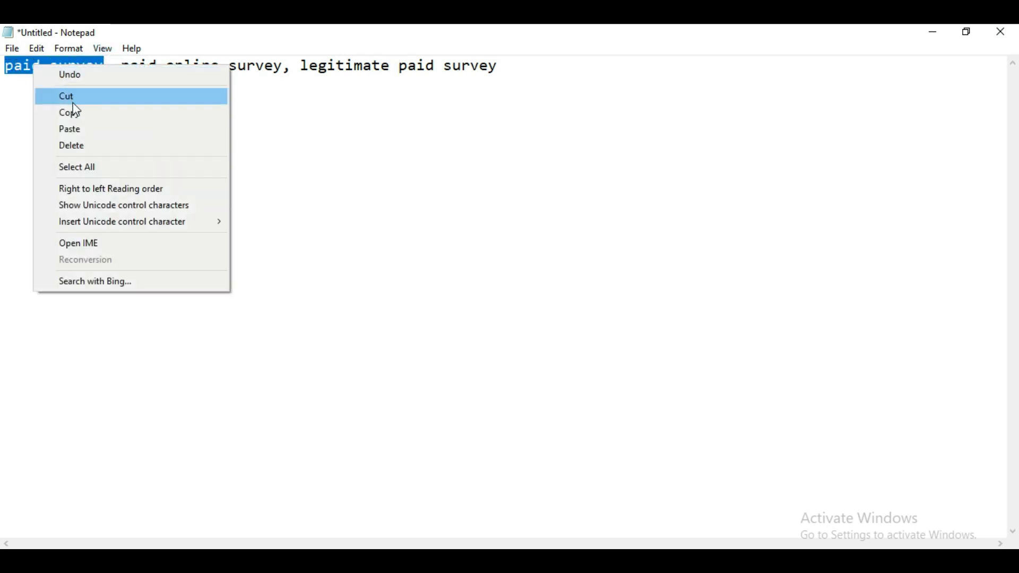
pyautogui.click(75, 112)
pyautogui.hotkey('alt', 'Tab')
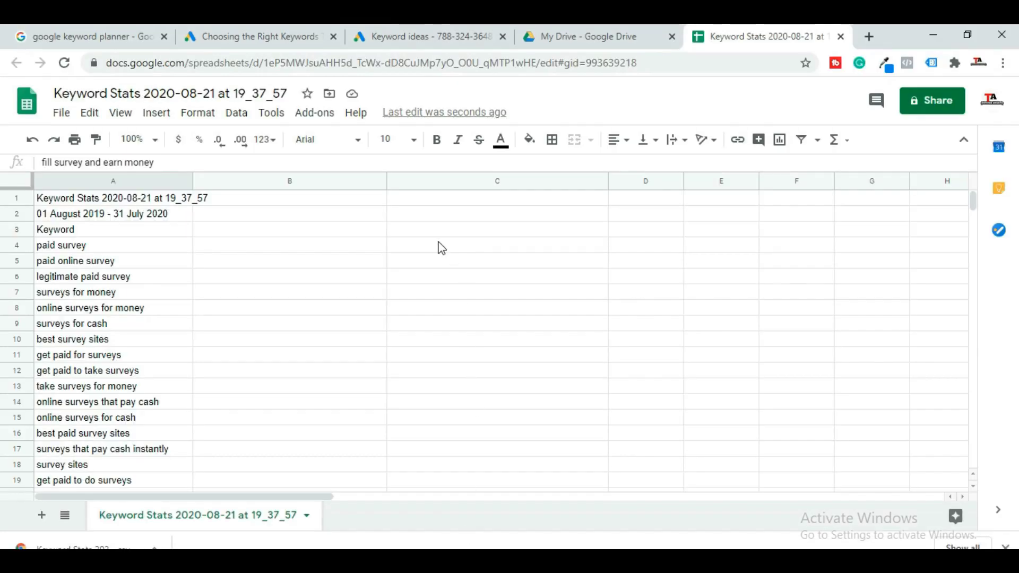
pyautogui.doubleClick(455, 198)
pyautogui.hotkey('ctrl', 'v')
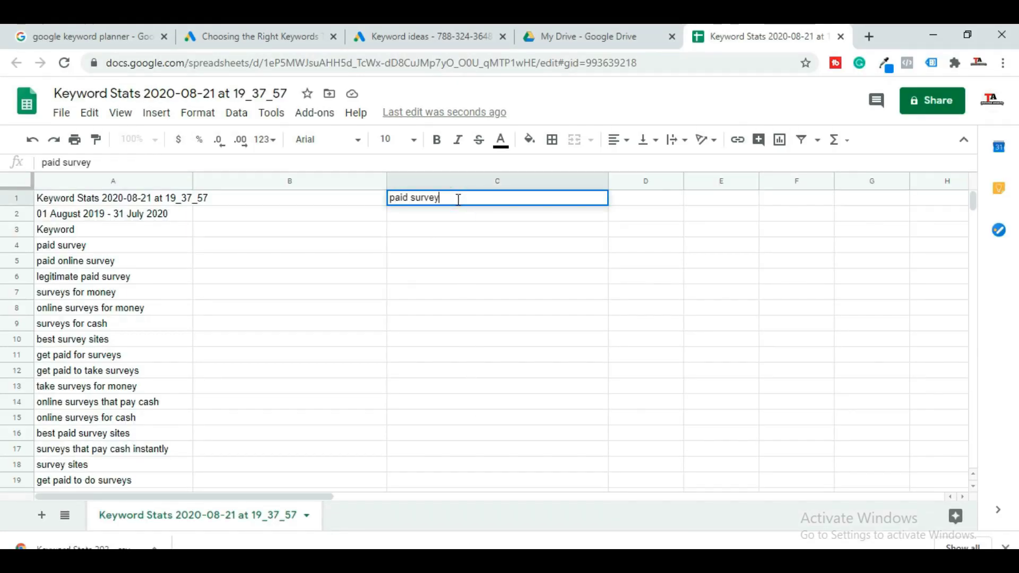
# Step: Enter the seed keywords "paid online survey" in C2 and "legitimate paid survey" in C3
pyautogui.press('Return')
pyautogui.write('pai')
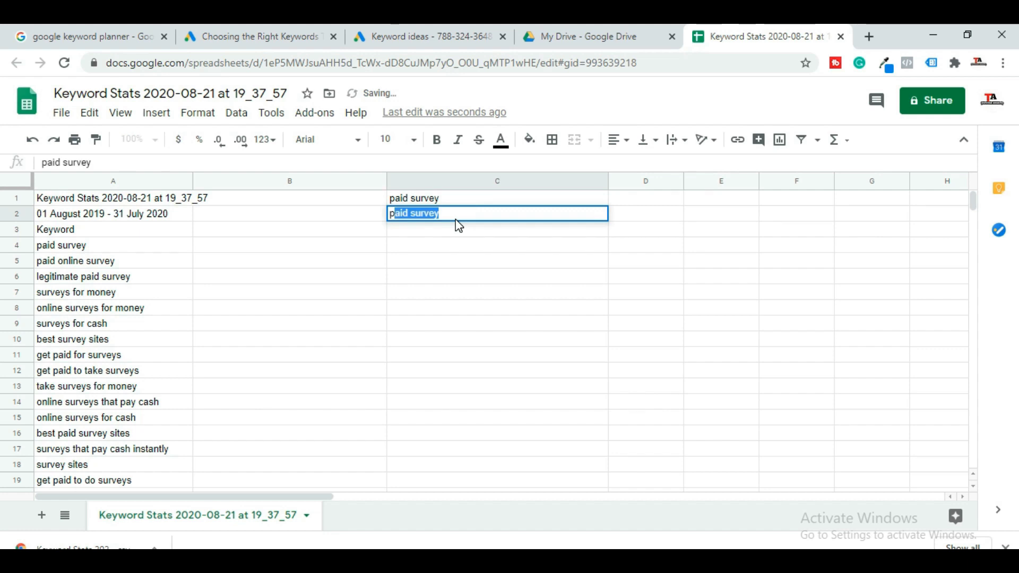
pyautogui.write('d onl')
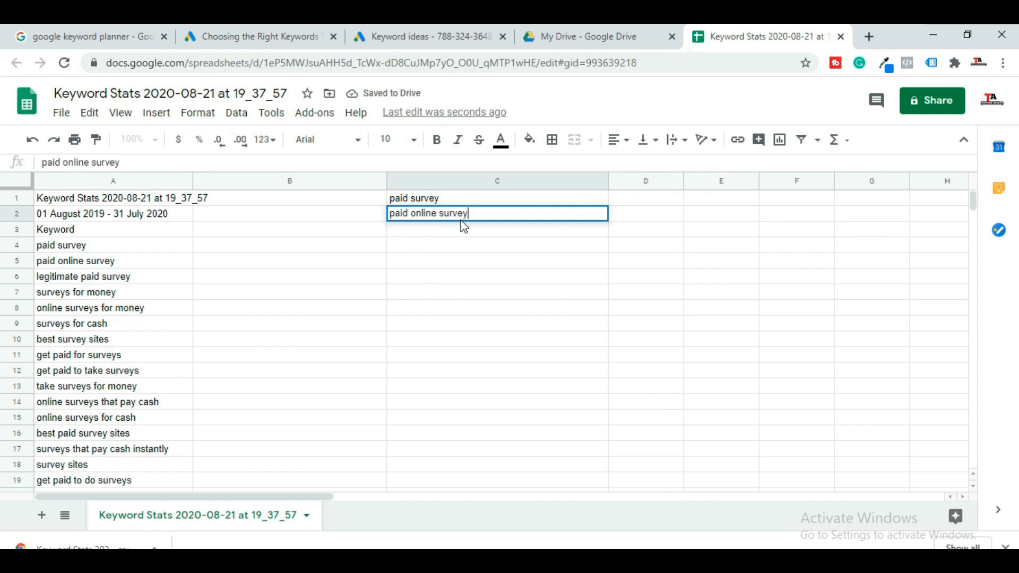
pyautogui.write('ine survey')
pyautogui.click(471, 231)
pyautogui.write('legitimate')
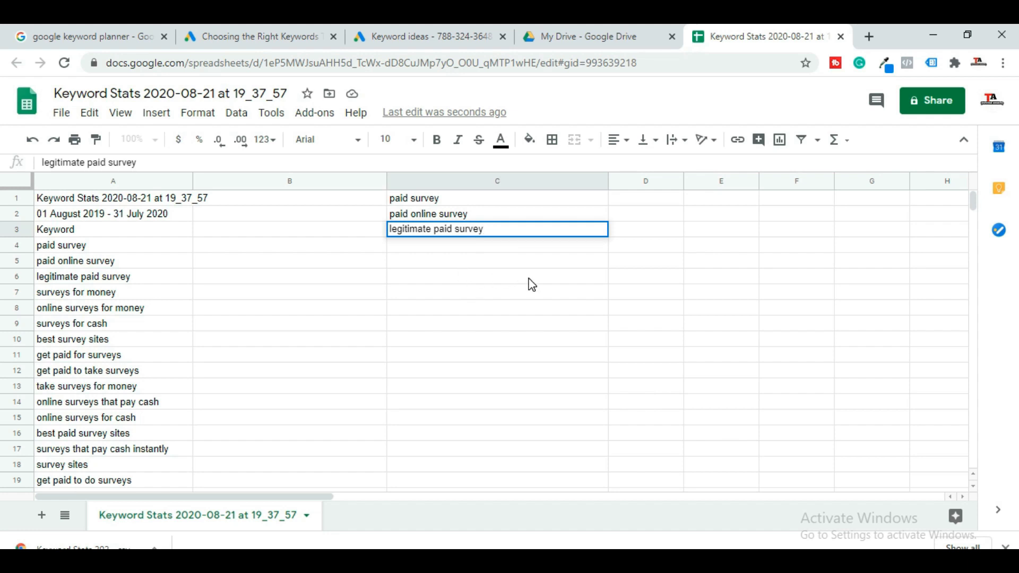
# Step: Open bing.com in a new browser tab
pyautogui.click(870, 35)
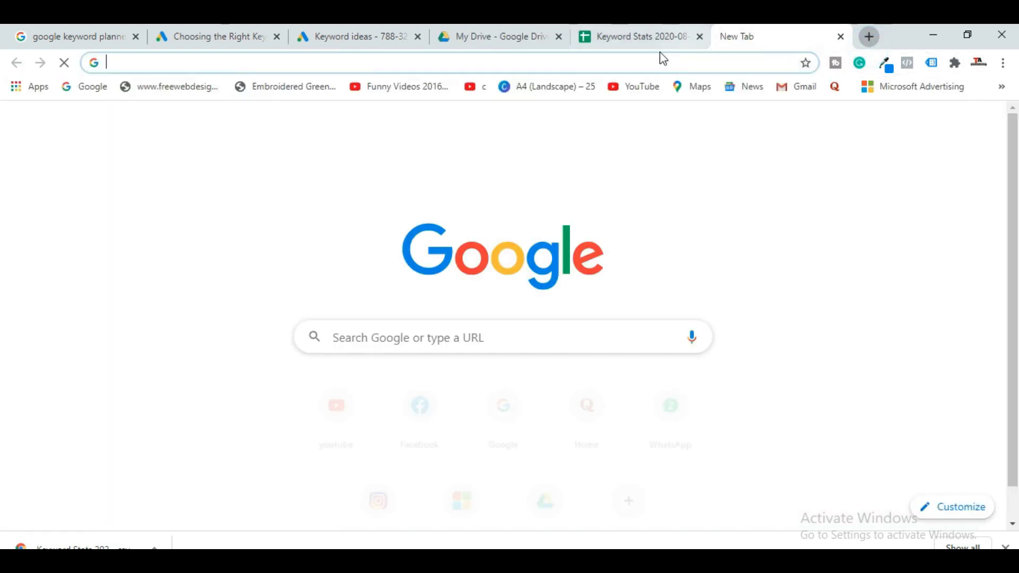
pyautogui.write('bing.com')
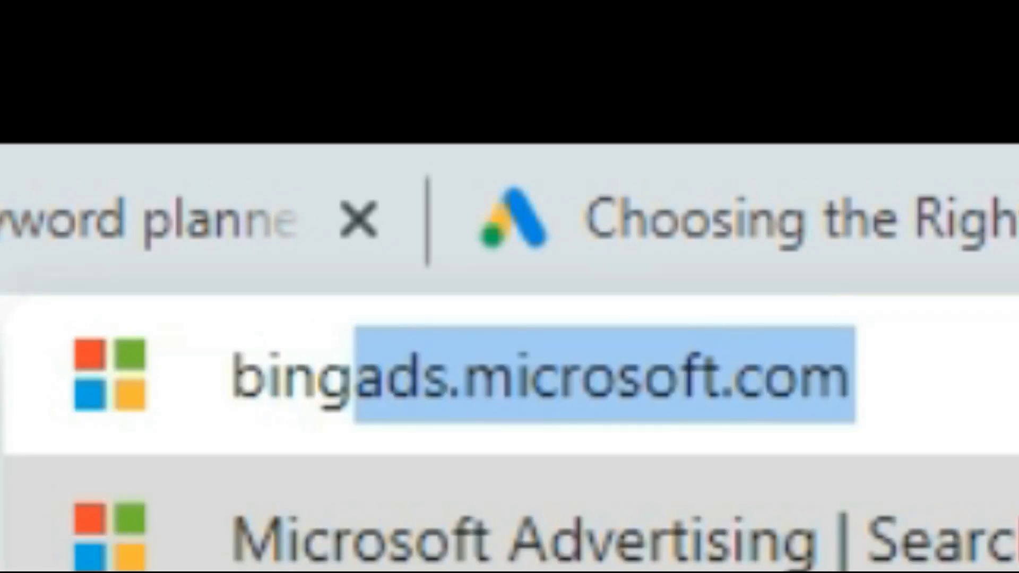
pyautogui.press('Return')
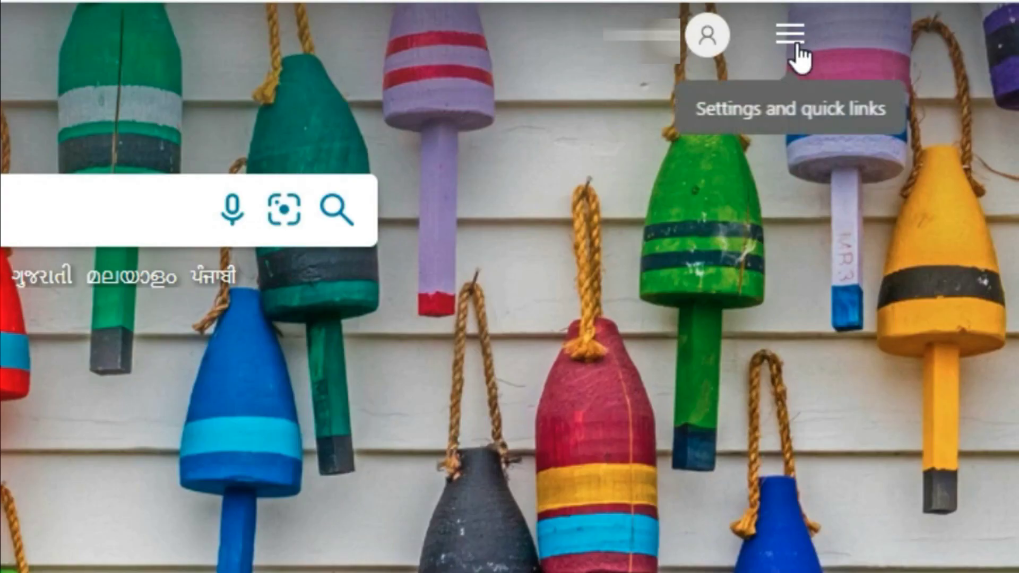
# Step: Change Bing's country/region setting to United States - English
pyautogui.click(794, 42)
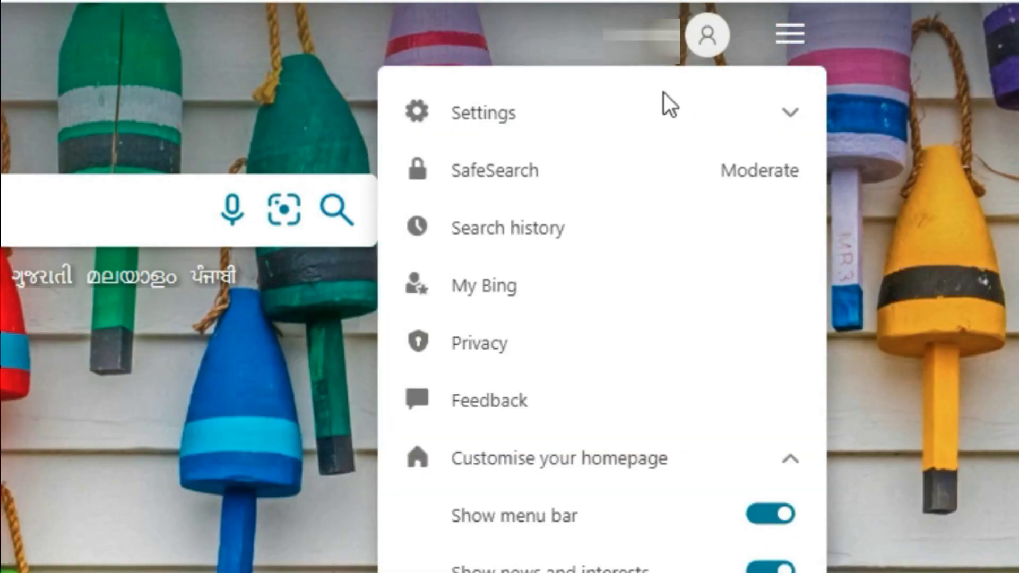
pyautogui.click(775, 113)
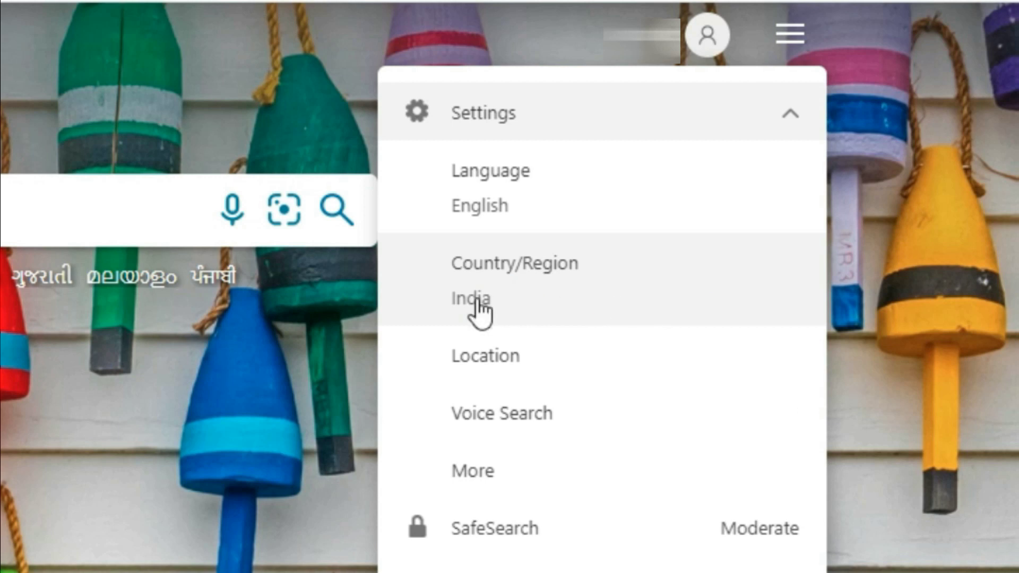
pyautogui.click(599, 313)
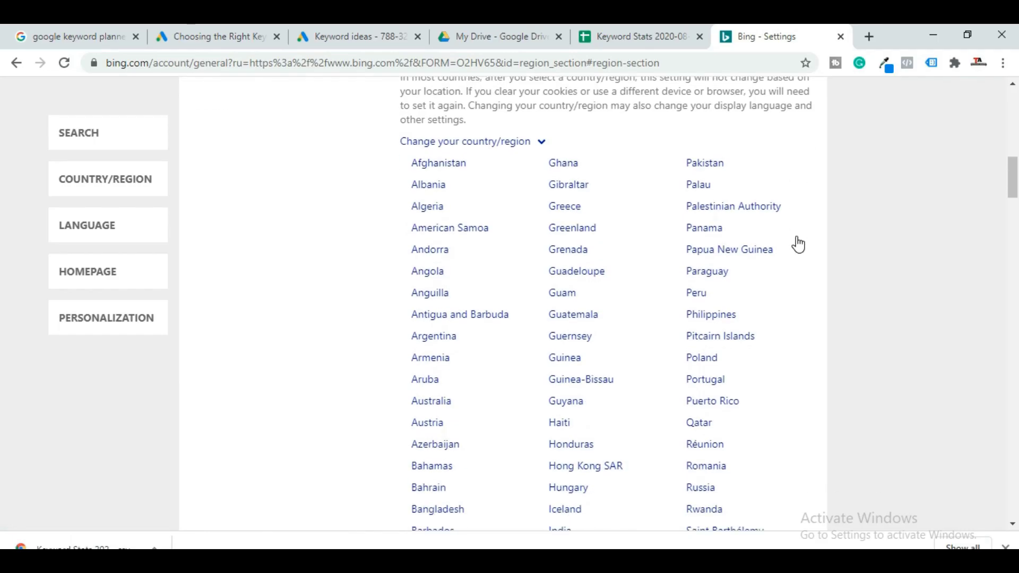
pyautogui.scroll(-15, 797, 244)
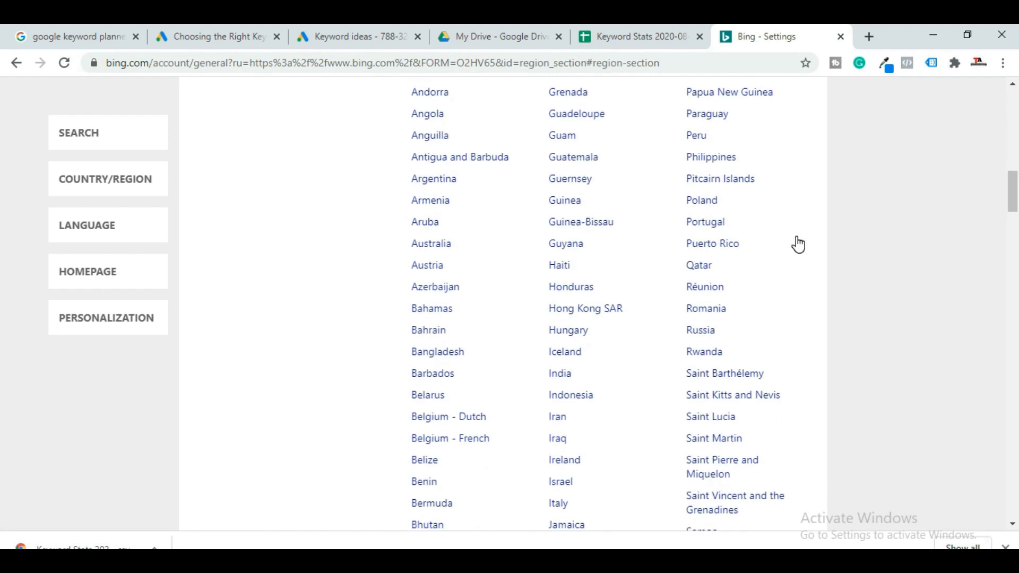
pyautogui.scroll(-8, 797, 244)
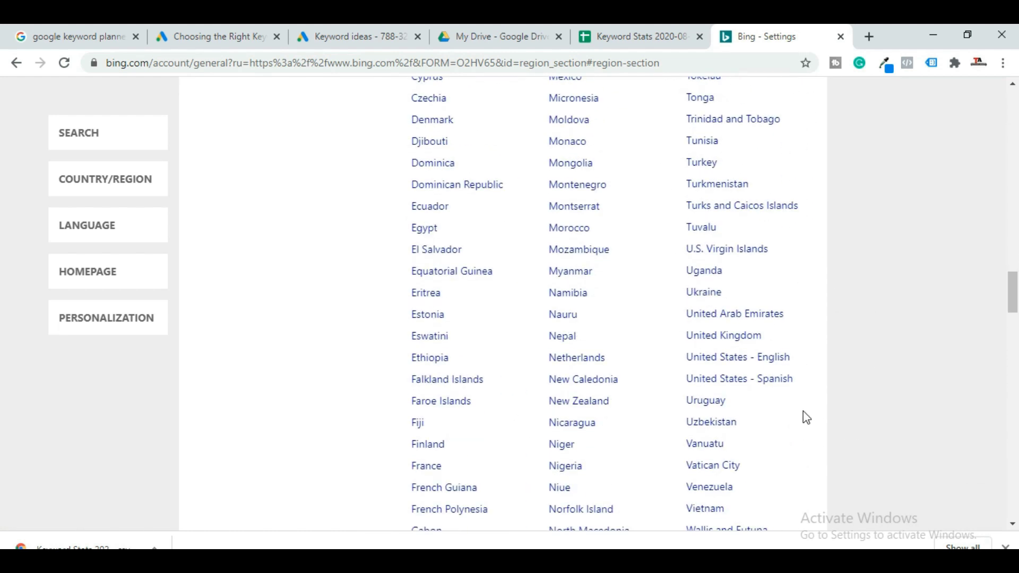
pyautogui.click(749, 356)
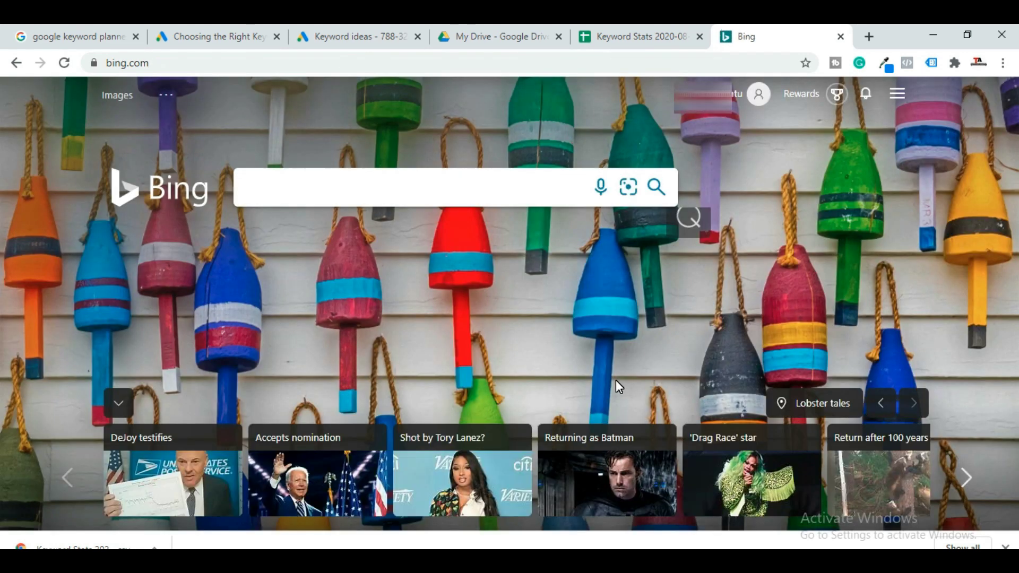
# Step: Review the seed keywords in C1:C3 of the Keyword Stats sheet, and look up Bing's search suggestions for "paid survey"
pyautogui.click(627, 33)
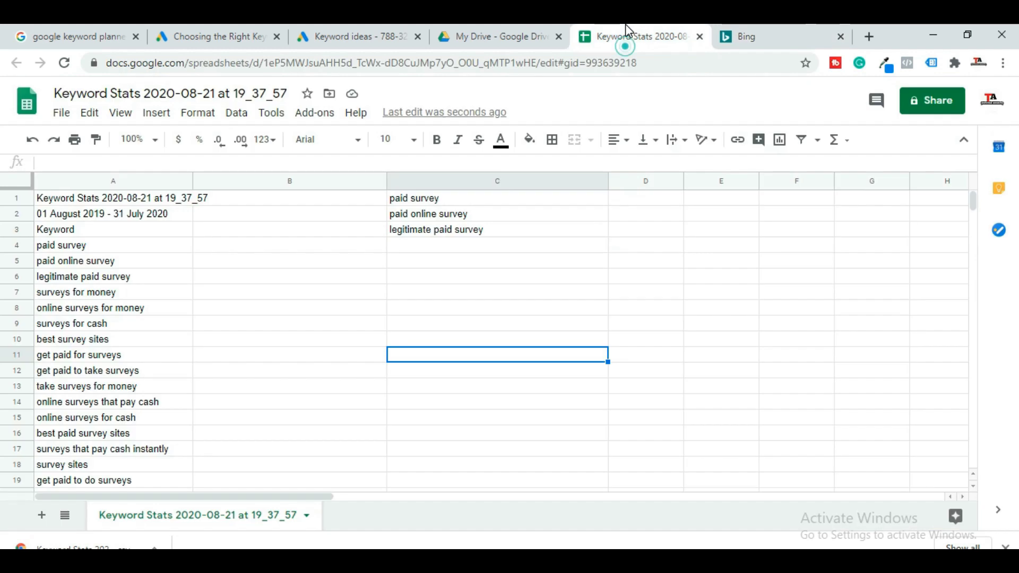
pyautogui.moveTo(457, 204); pyautogui.dragTo(455, 234)
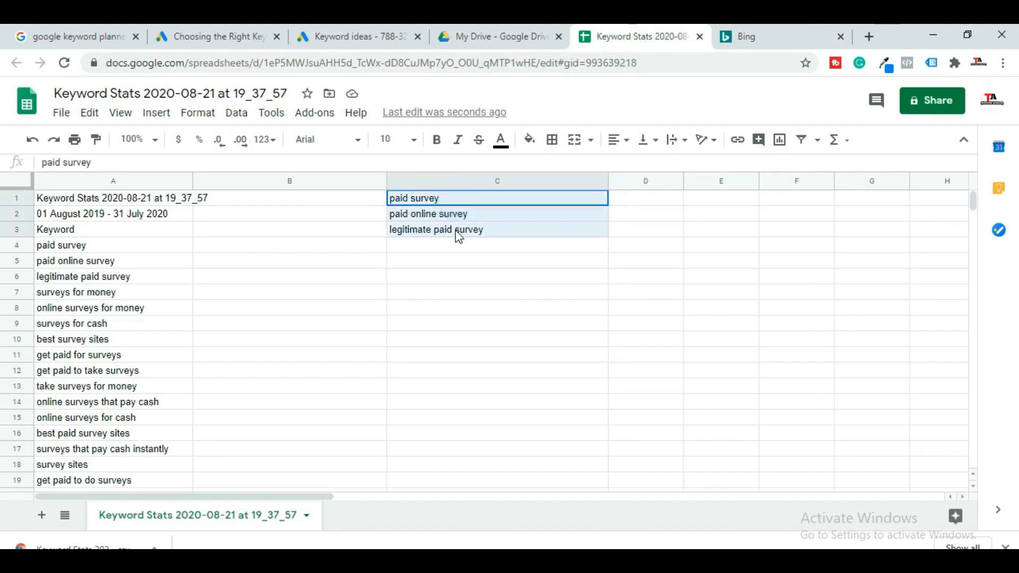
pyautogui.click(473, 340)
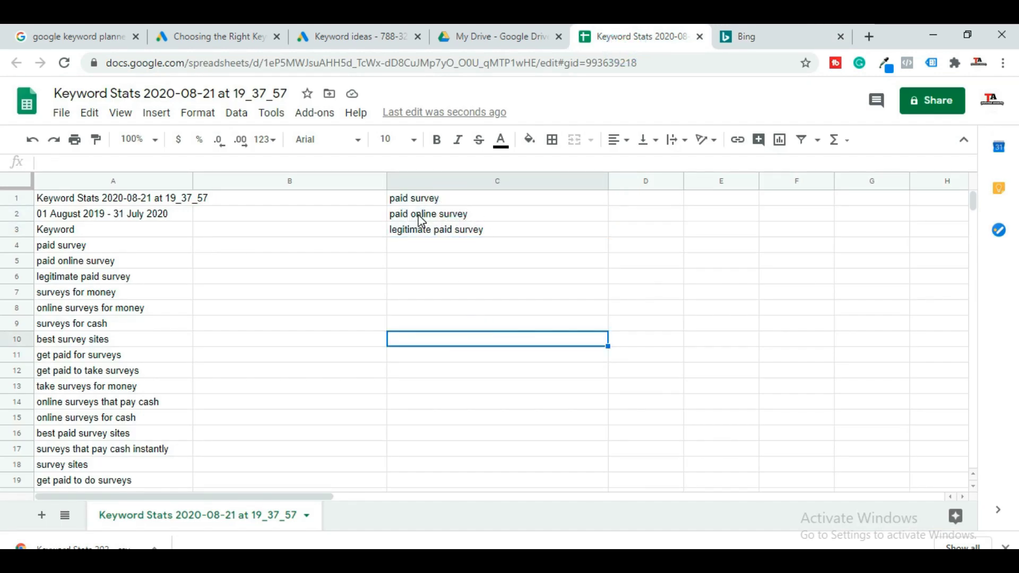
pyautogui.click(780, 37)
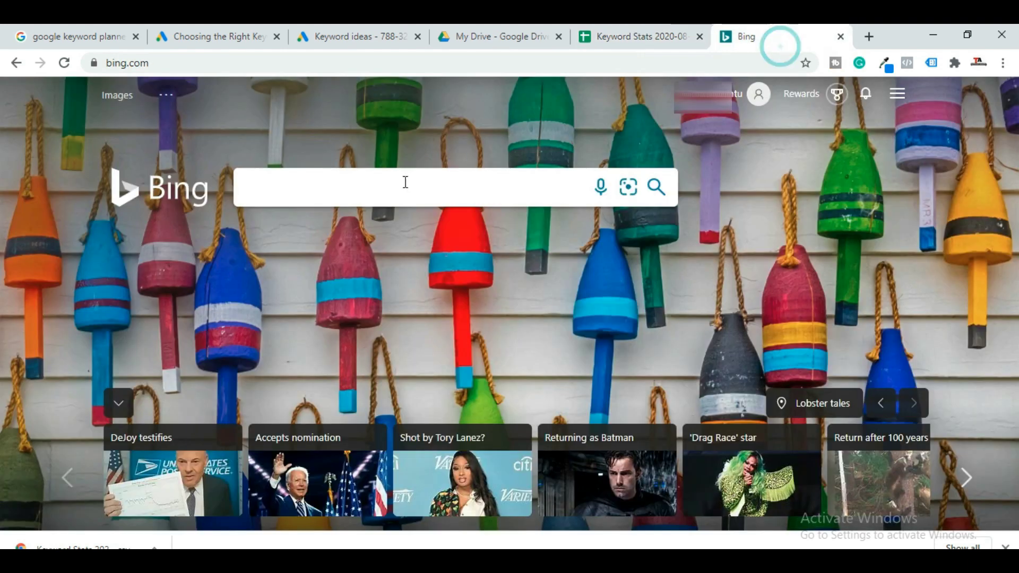
pyautogui.click(395, 188)
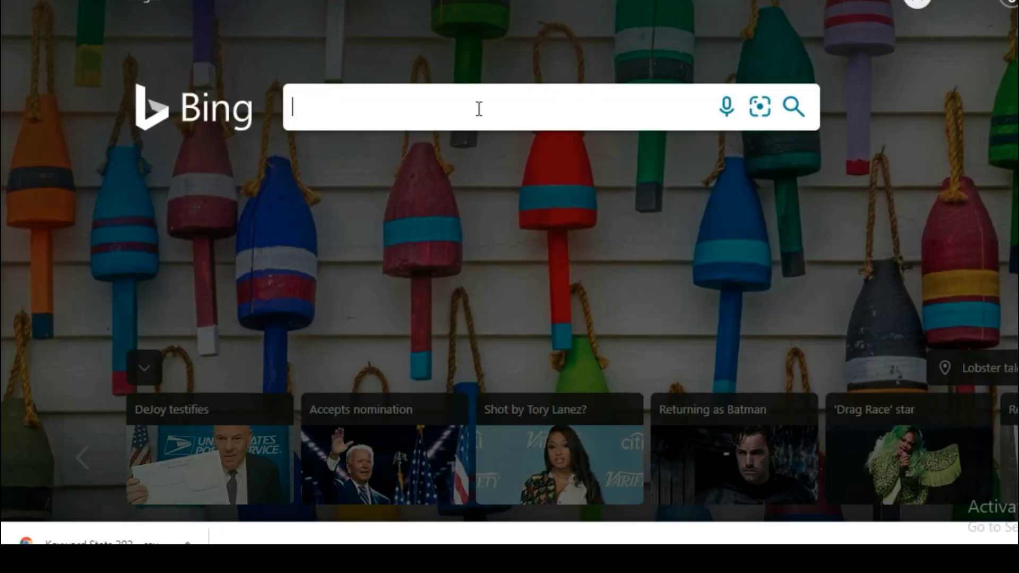
pyautogui.write('paid survey')
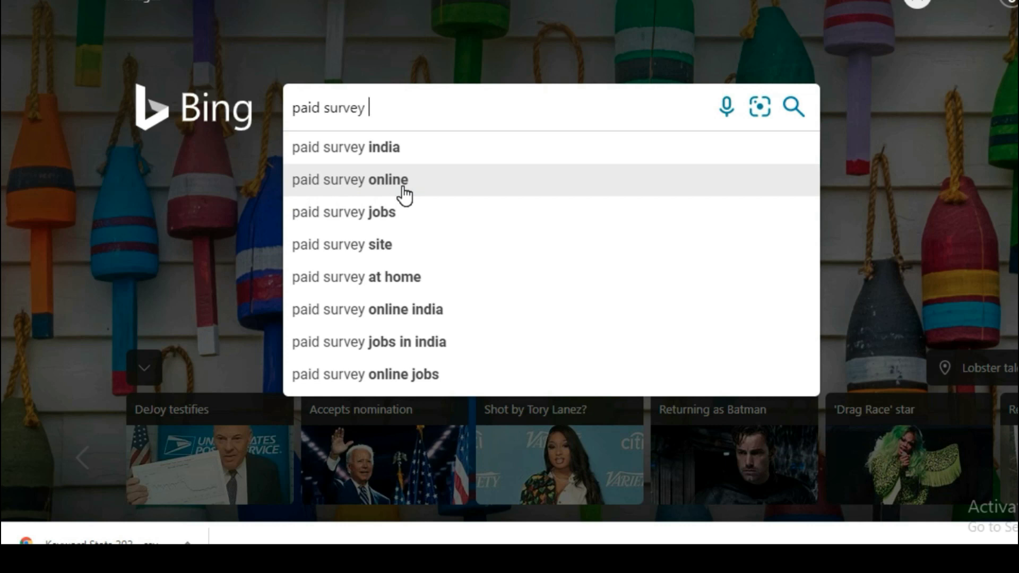
# Step: Compare the Bing suggestions with the sheet's seed keywords and add "paid survey sites" in cell C4
pyautogui.click(655, 17)
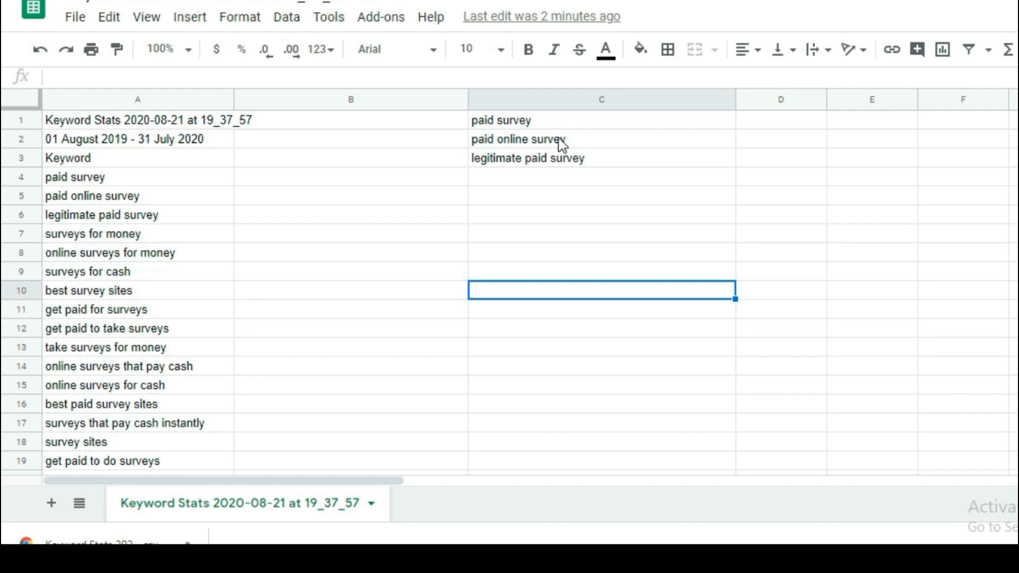
pyautogui.click(797, 5)
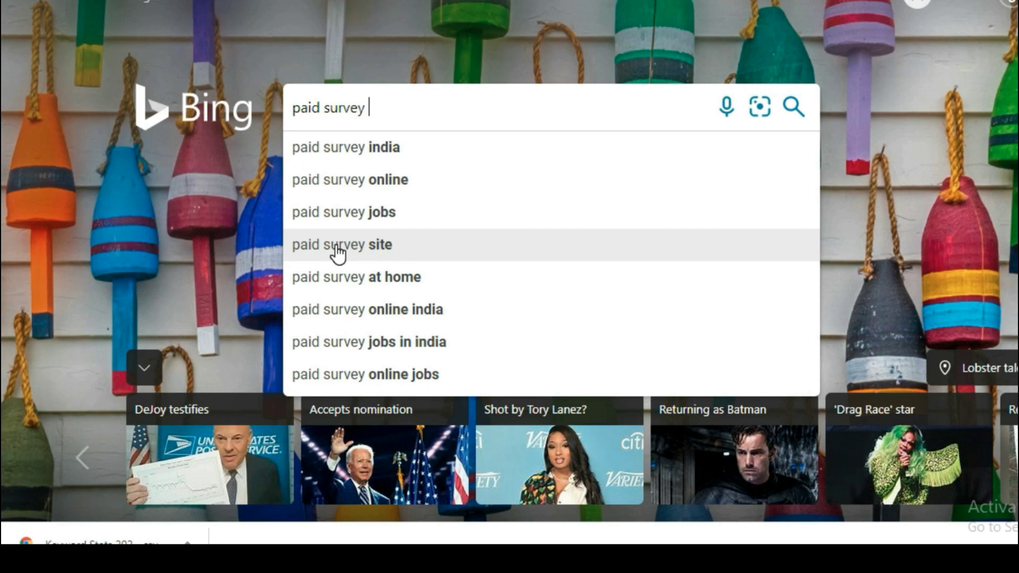
pyautogui.hotkey('ctrl', 'Tab')
pyautogui.click(549, 181)
pyautogui.write('paid survey sites')
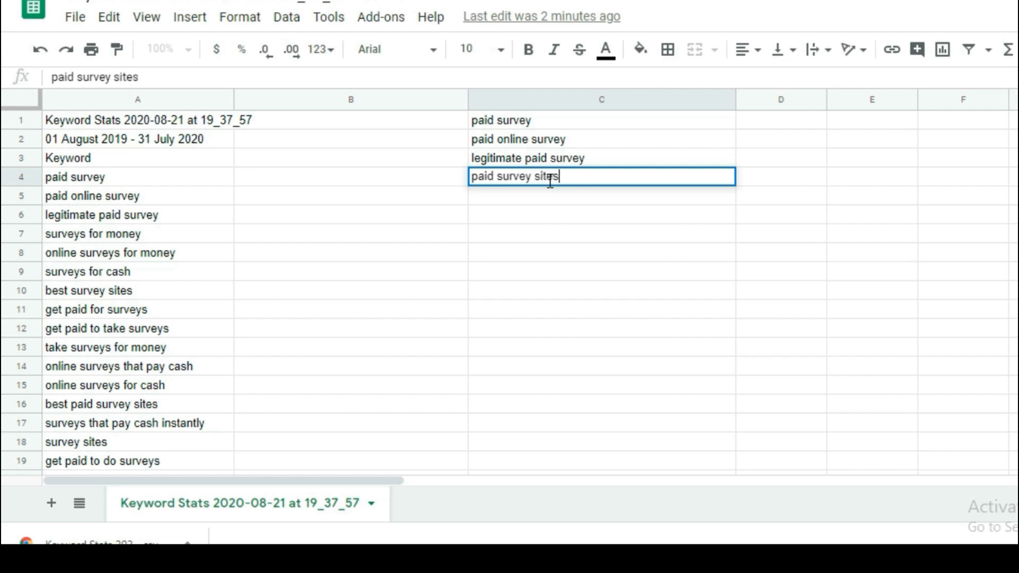
# Step: Recheck the Bing suggestions and add "paid survey at home" in cell C5 of the Keyword Stats sheet
pyautogui.hotkey('ctrl', 'Tab')
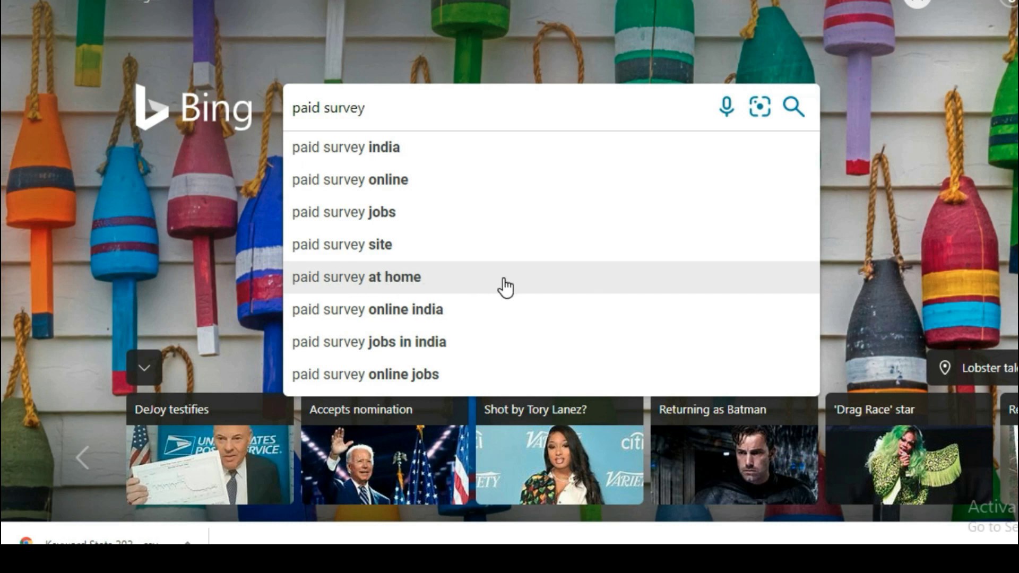
pyautogui.hotkey('ctrl', 'shift', 'Tab')
pyautogui.write('s')
pyautogui.click(567, 196)
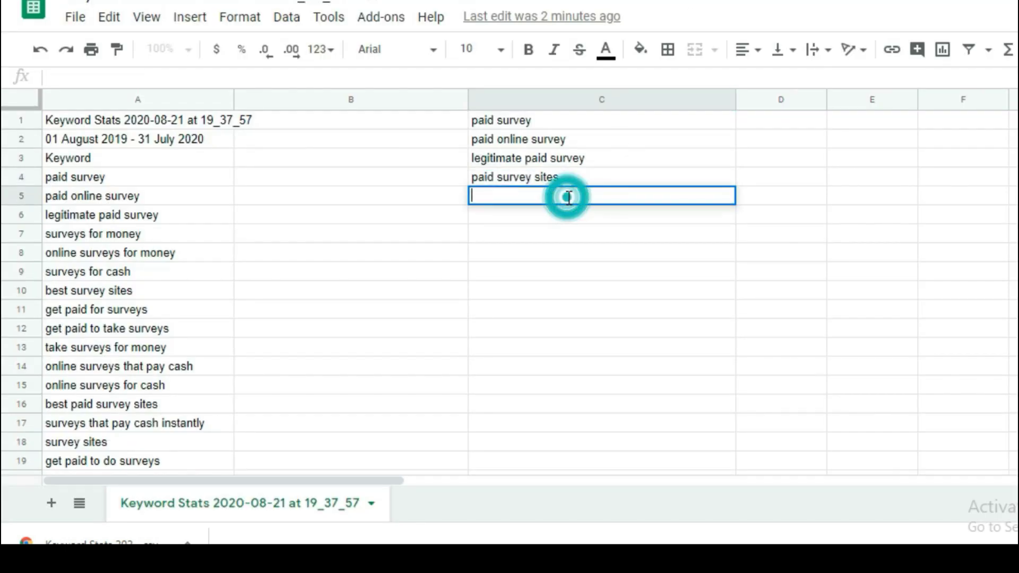
pyautogui.write('paid survey at ')
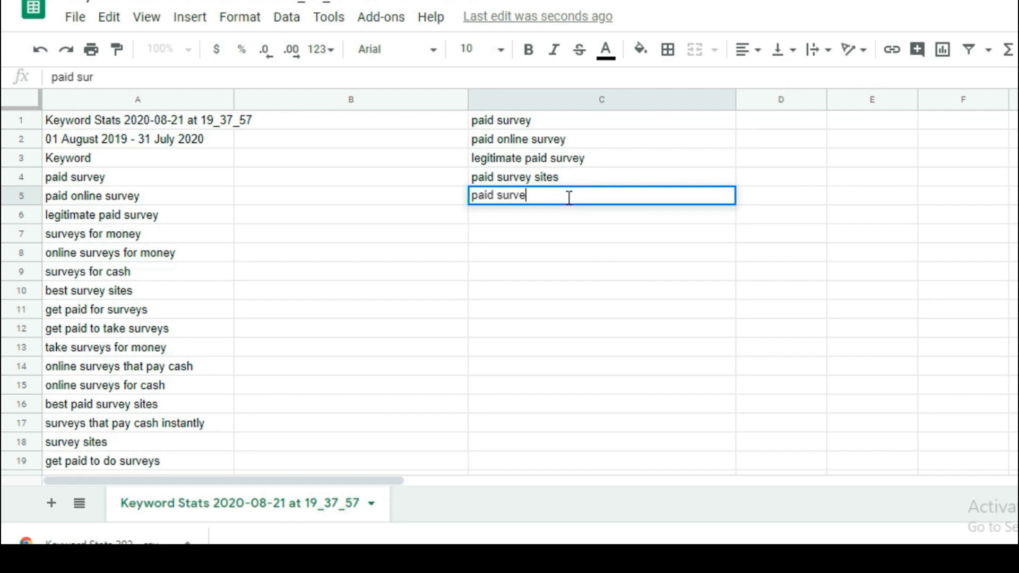
pyautogui.write('home')
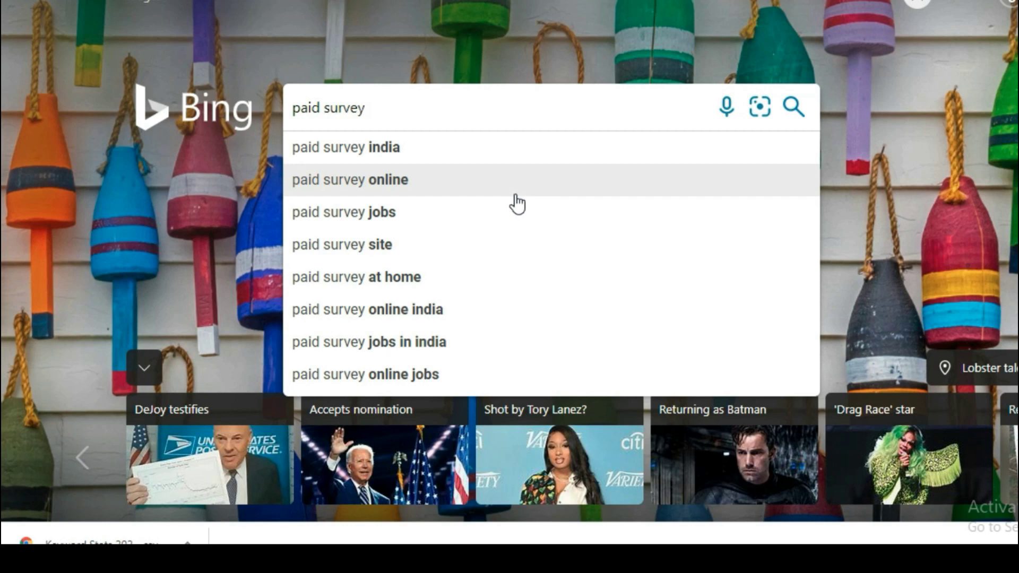
# Step: Open the Bing results for the suggestion "paid survey online" and examine the related searches at the end of the page
pyautogui.click(414, 193)
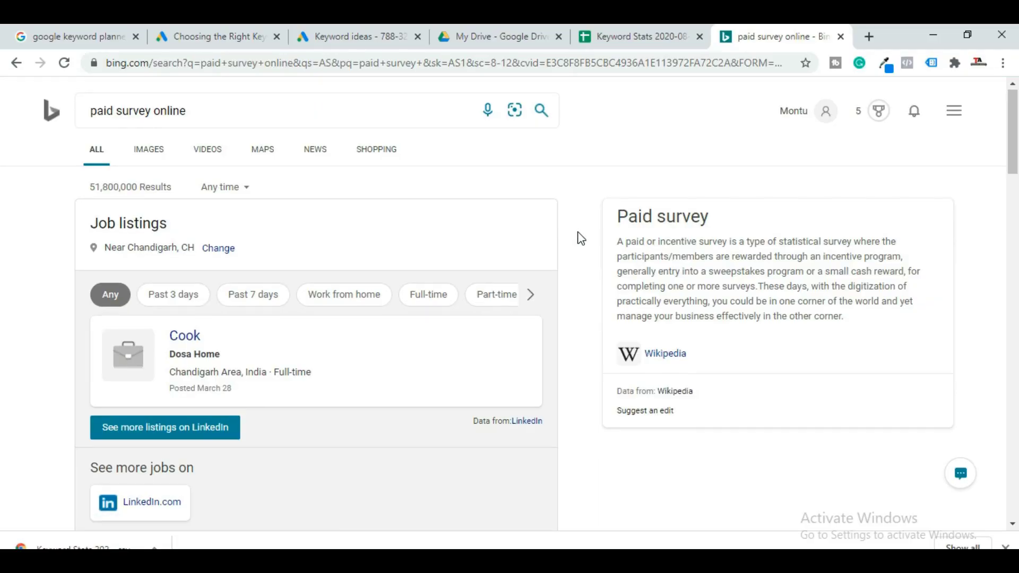
pyautogui.scroll(-10, 581, 239)
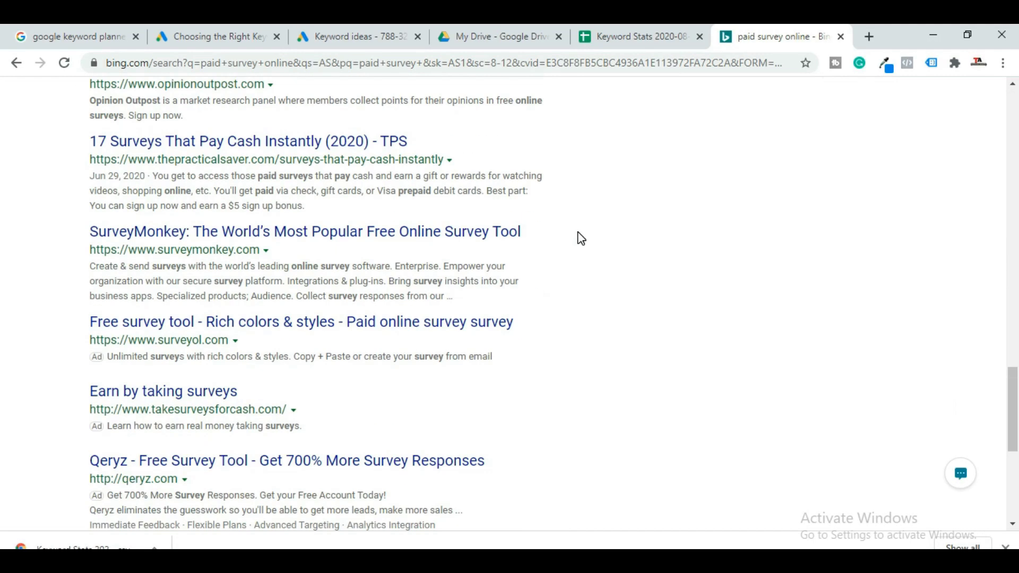
pyautogui.scroll(-5, 581, 239)
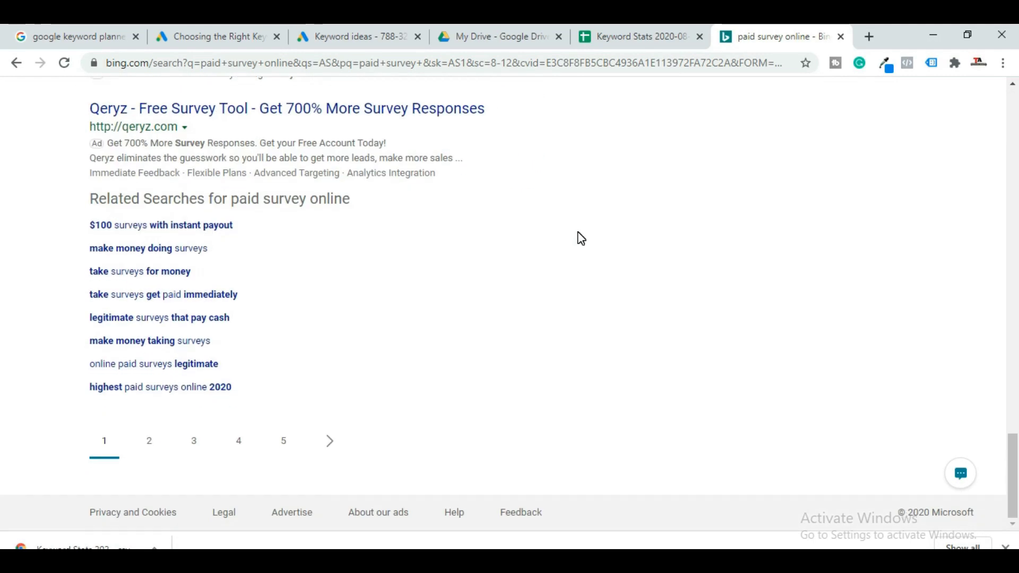
pyautogui.moveTo(74, 202); pyautogui.dragTo(353, 202)
pyautogui.click(399, 304)
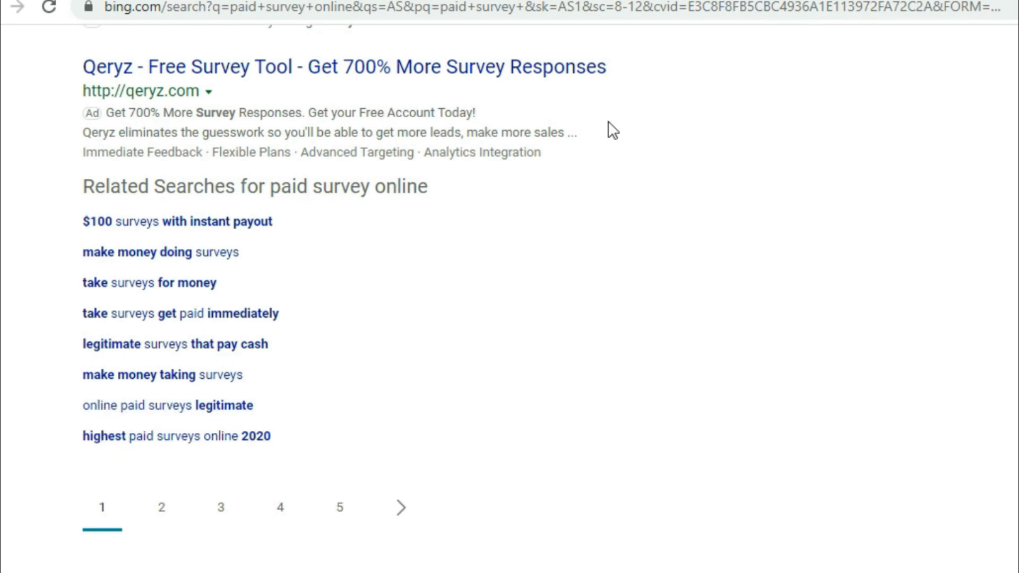
# Step: Check the keyword sheet, and copy Bing's related searches from "make money doing surveys" through "highest paid surveys online 2020"
pyautogui.hotkey('ctrl', 'Tab')
pyautogui.press('Return')
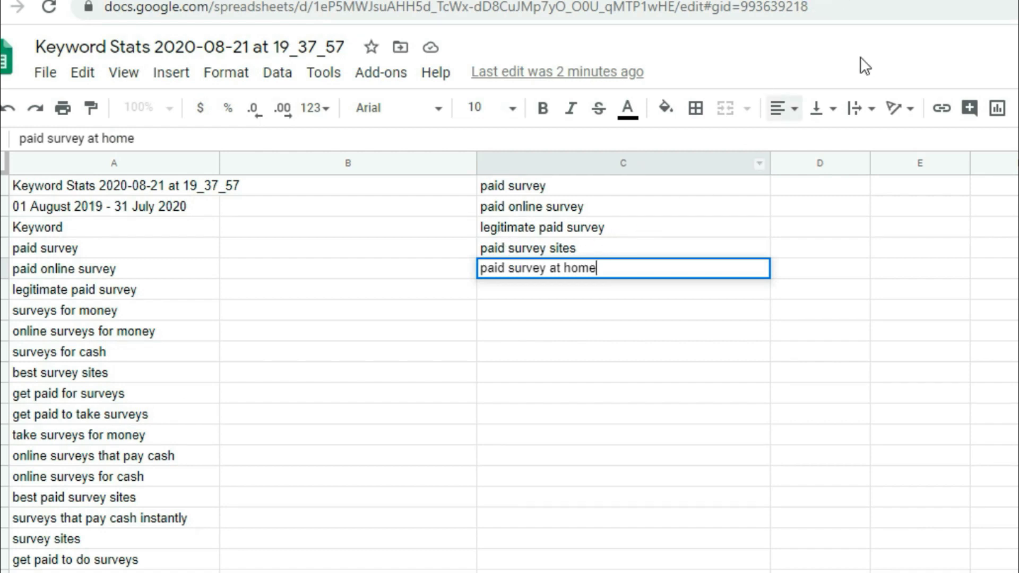
pyautogui.click(860, 0)
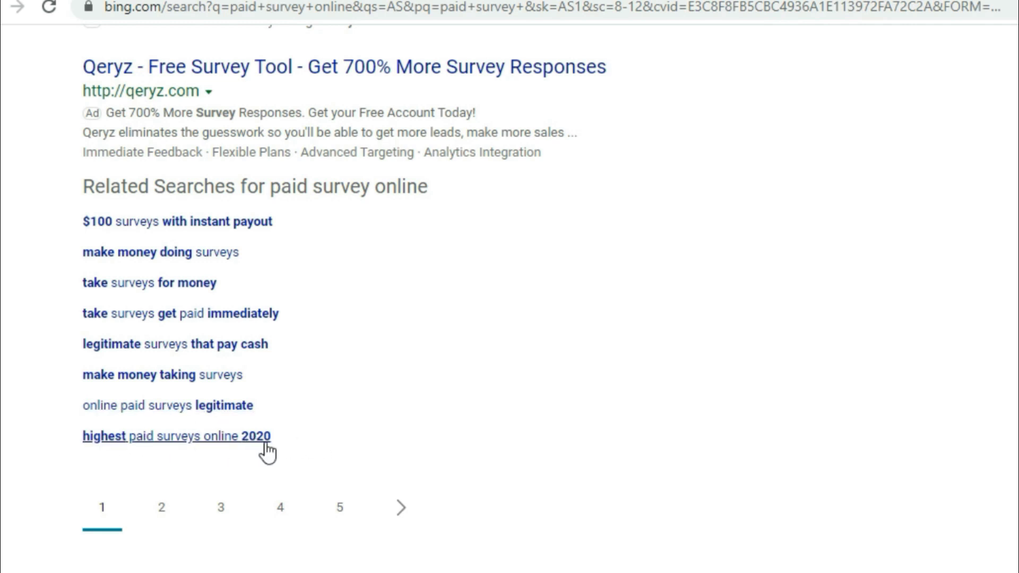
pyautogui.click(290, 445)
pyautogui.moveTo(291, 444); pyautogui.dragTo(72, 254)
pyautogui.rightClick(130, 257)
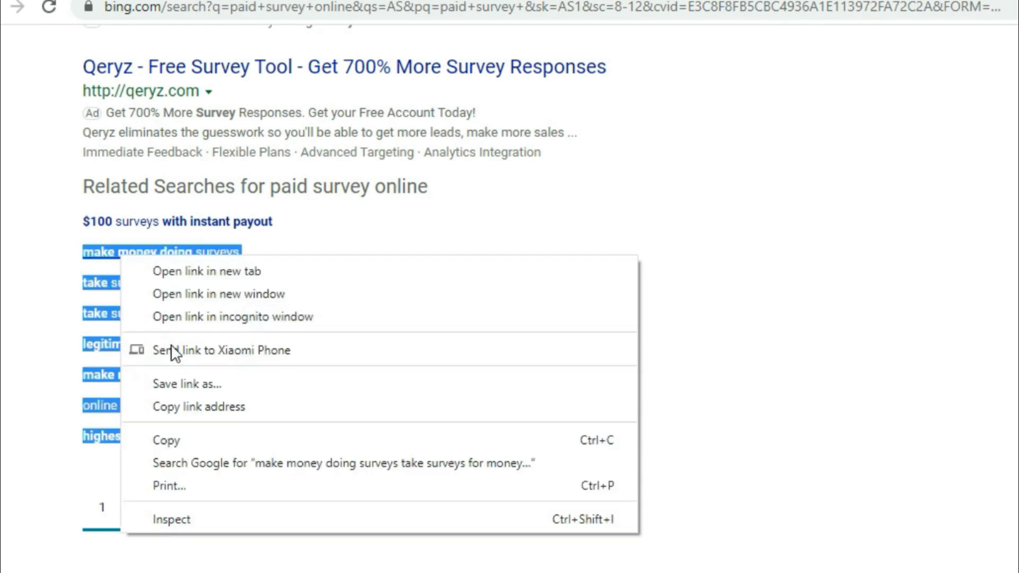
pyautogui.click(184, 437)
# Step: Paste the copied related searches into column C of the Keyword Stats sheet from C6 down, as values only
pyautogui.hotkey('ctrl', 'Tab')
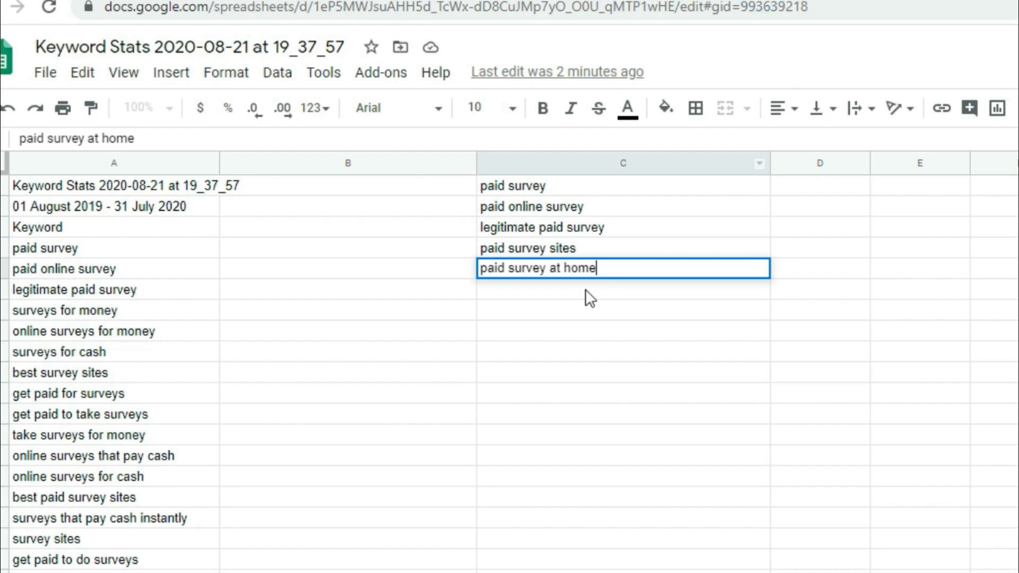
pyautogui.click(571, 293)
pyautogui.rightClick(571, 294)
pyautogui.click(653, 202)
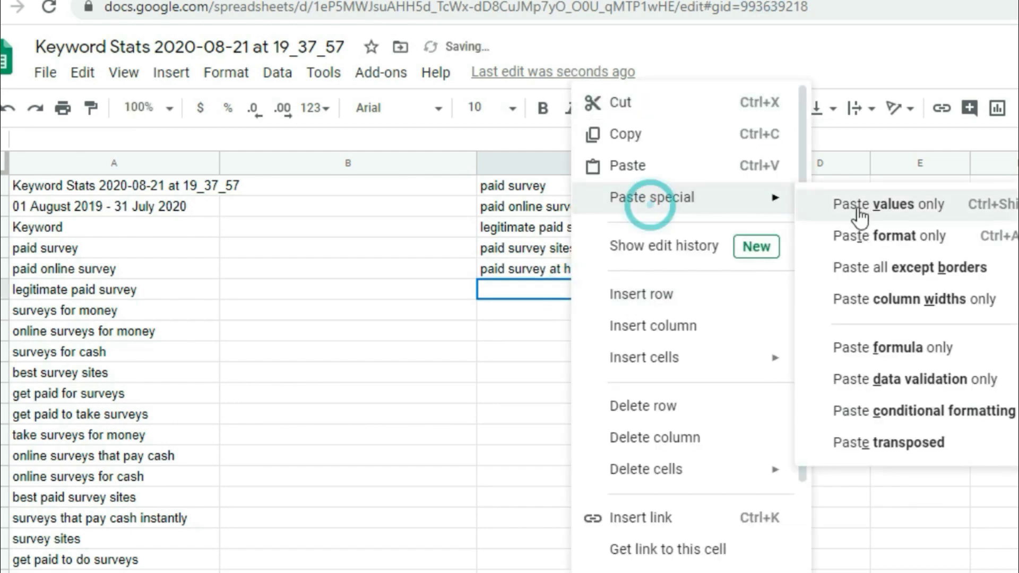
pyautogui.click(860, 207)
pyautogui.click(752, 457)
# Step: Review the collected keywords in column C against Bing's related searches for "paid survey online"
pyautogui.moveTo(617, 185); pyautogui.dragTo(629, 400)
pyautogui.hotkey('ctrl', 'Tab')
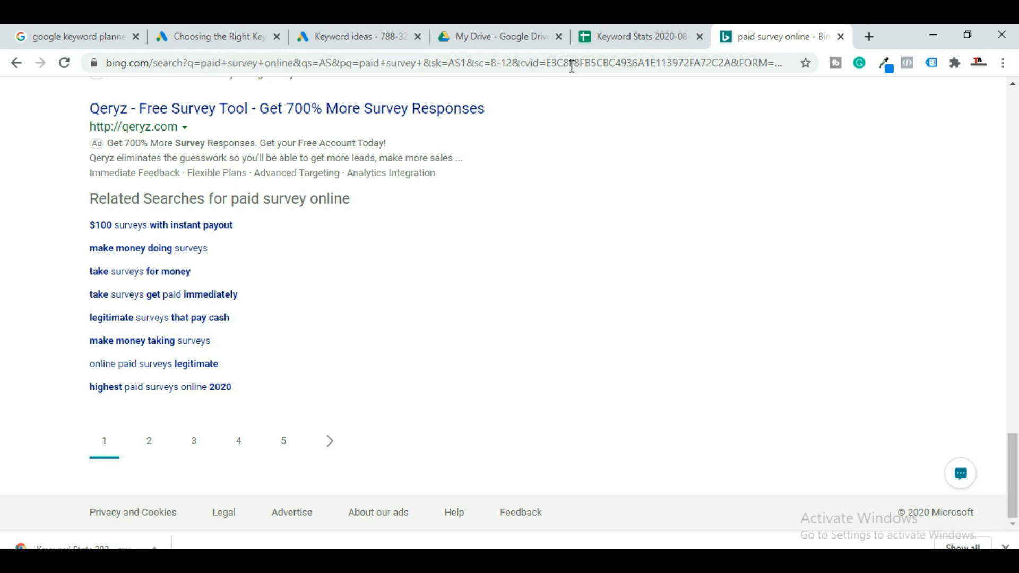
pyautogui.click(594, 36)
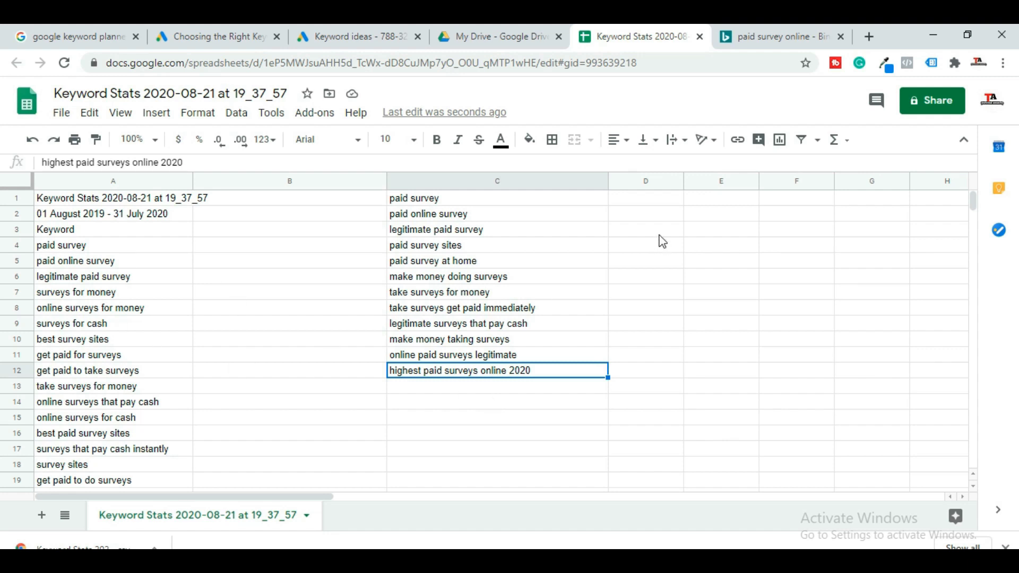
pyautogui.click(671, 313)
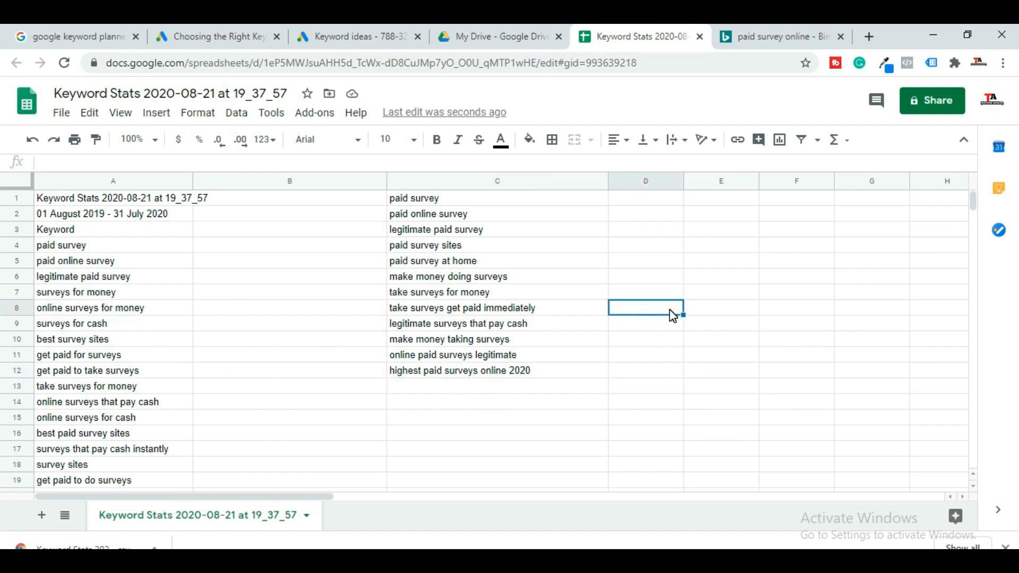